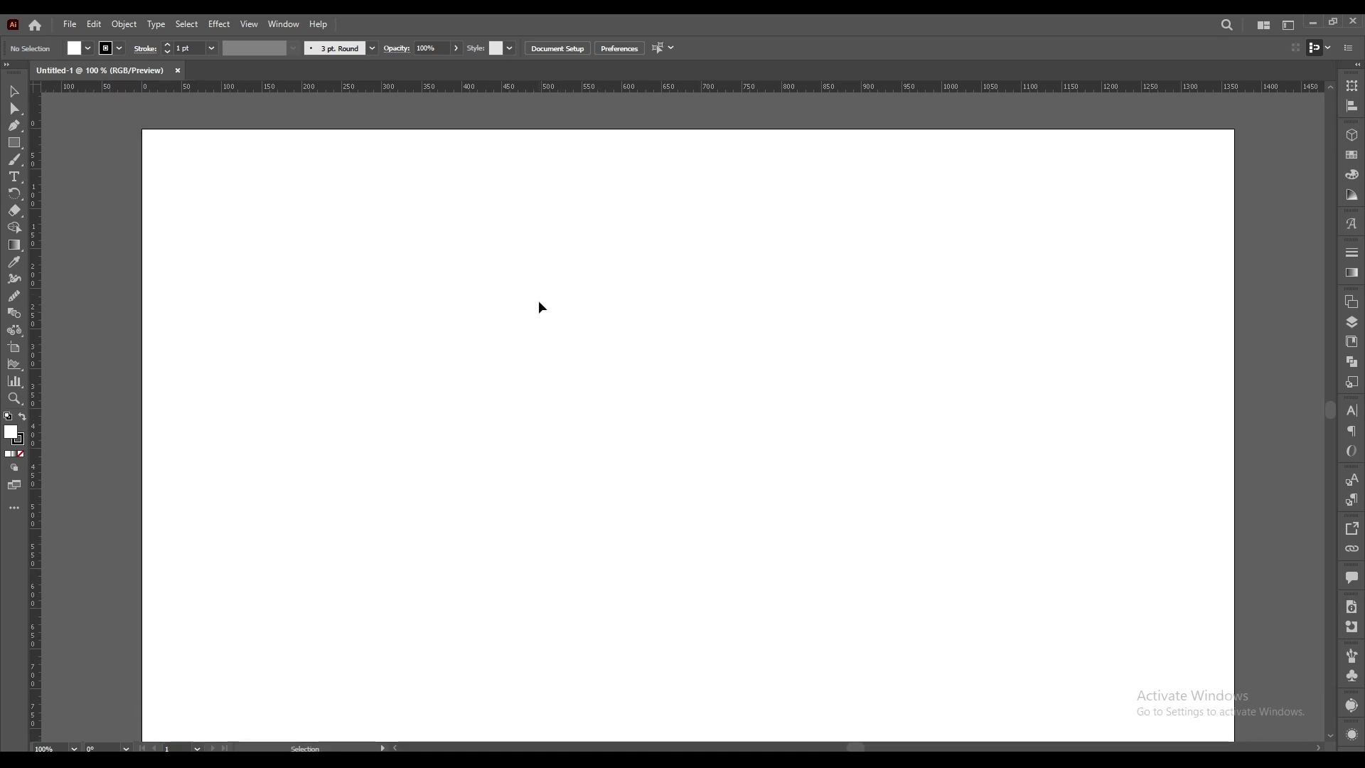
Draw a perfect circle about 306 px across as the face outline.
{"action": "key", "text": "l"}
{"action": "left_click_drag", "start_coordinate": [569, 297], "coordinate": [681, 418]}
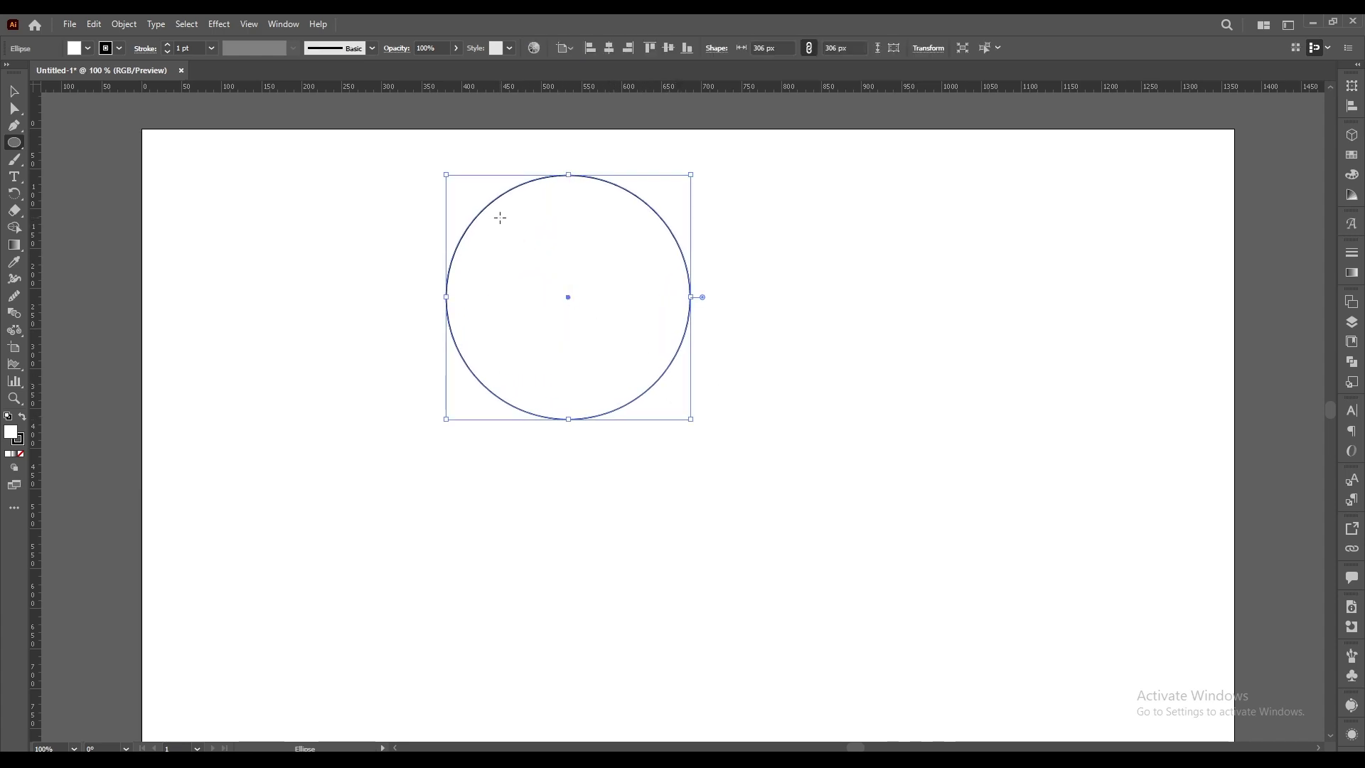
Draw a tall oval eye and a black-filled triangle overlapping its right side.
{"action": "left_click_drag", "start_coordinate": [500, 219], "coordinate": [537, 301]}
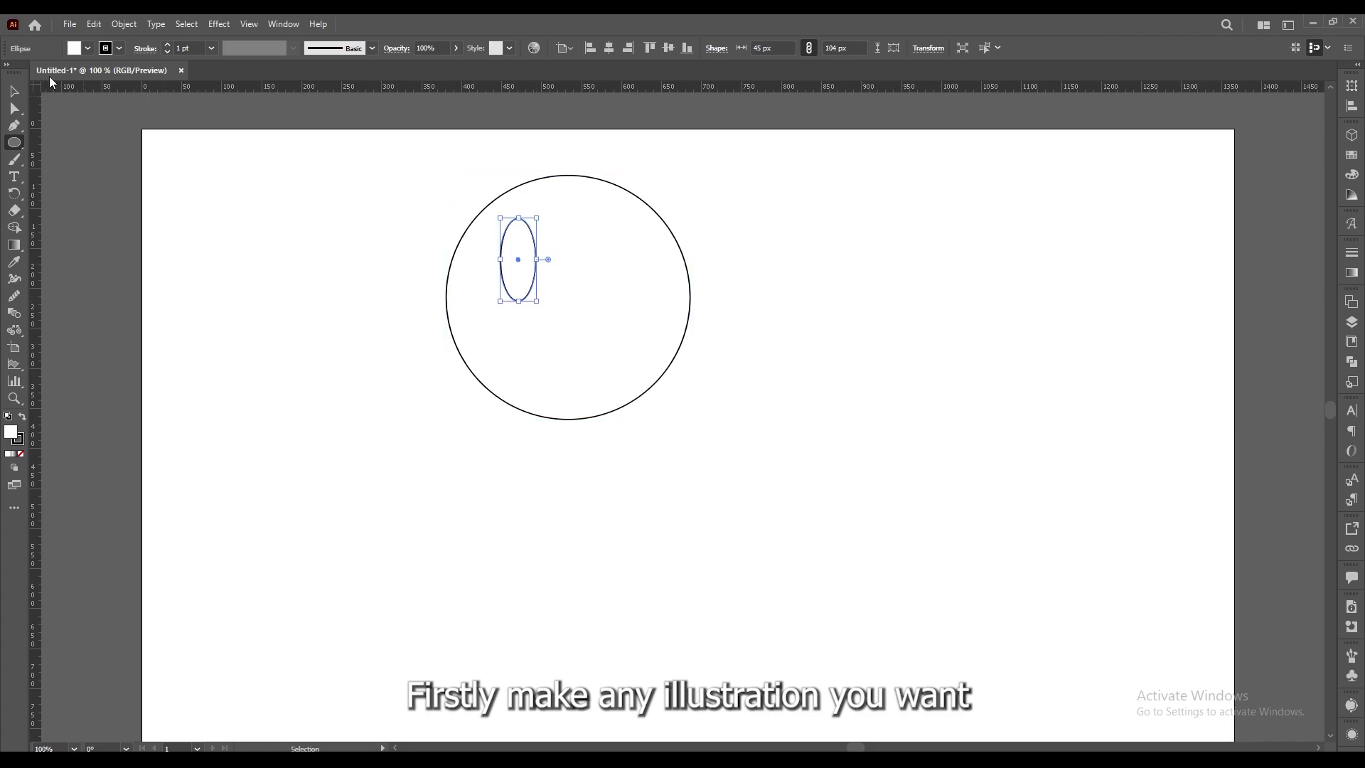
{"action": "left_click", "coordinate": [14, 91]}
{"action": "left_click", "coordinate": [370, 330]}
{"action": "scroll", "coordinate": [539, 253], "scroll_direction": "up", "scroll_amount": 2}
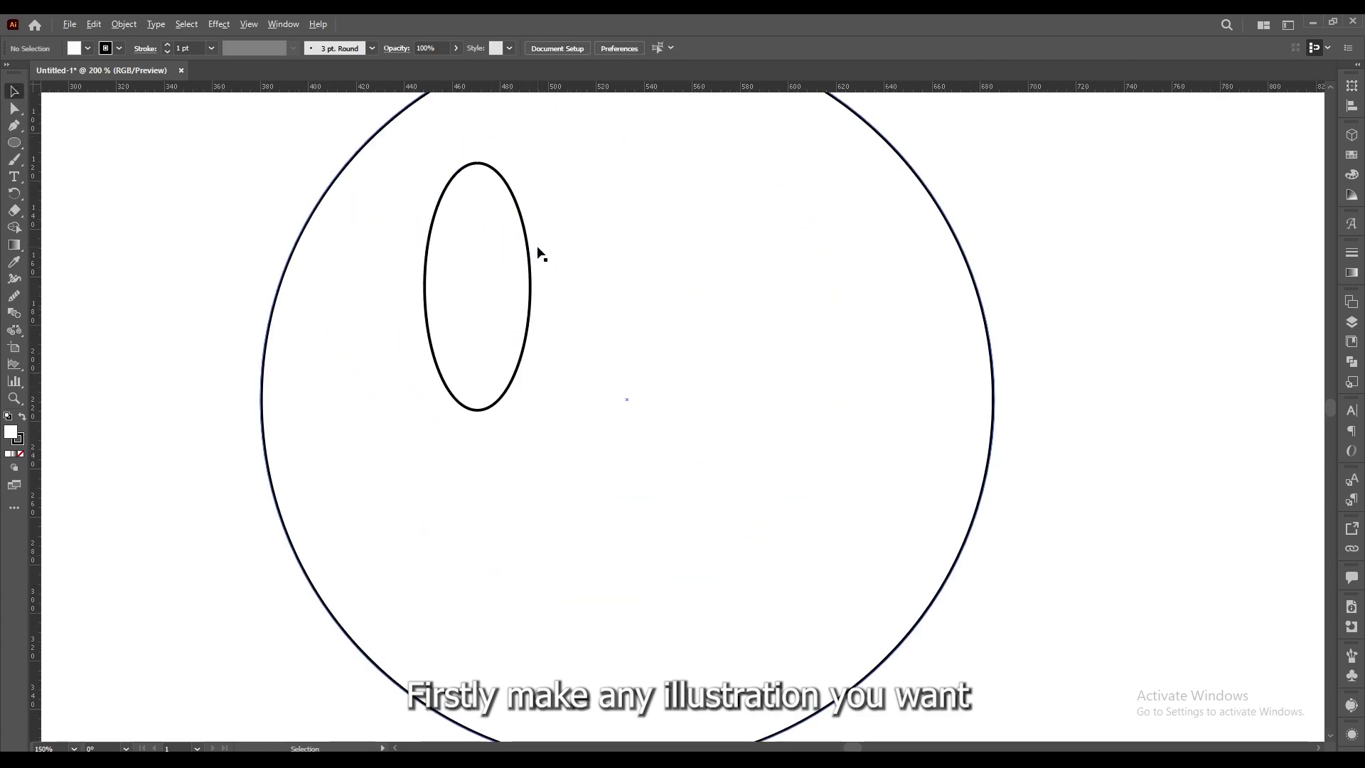
{"action": "key", "text": "p"}
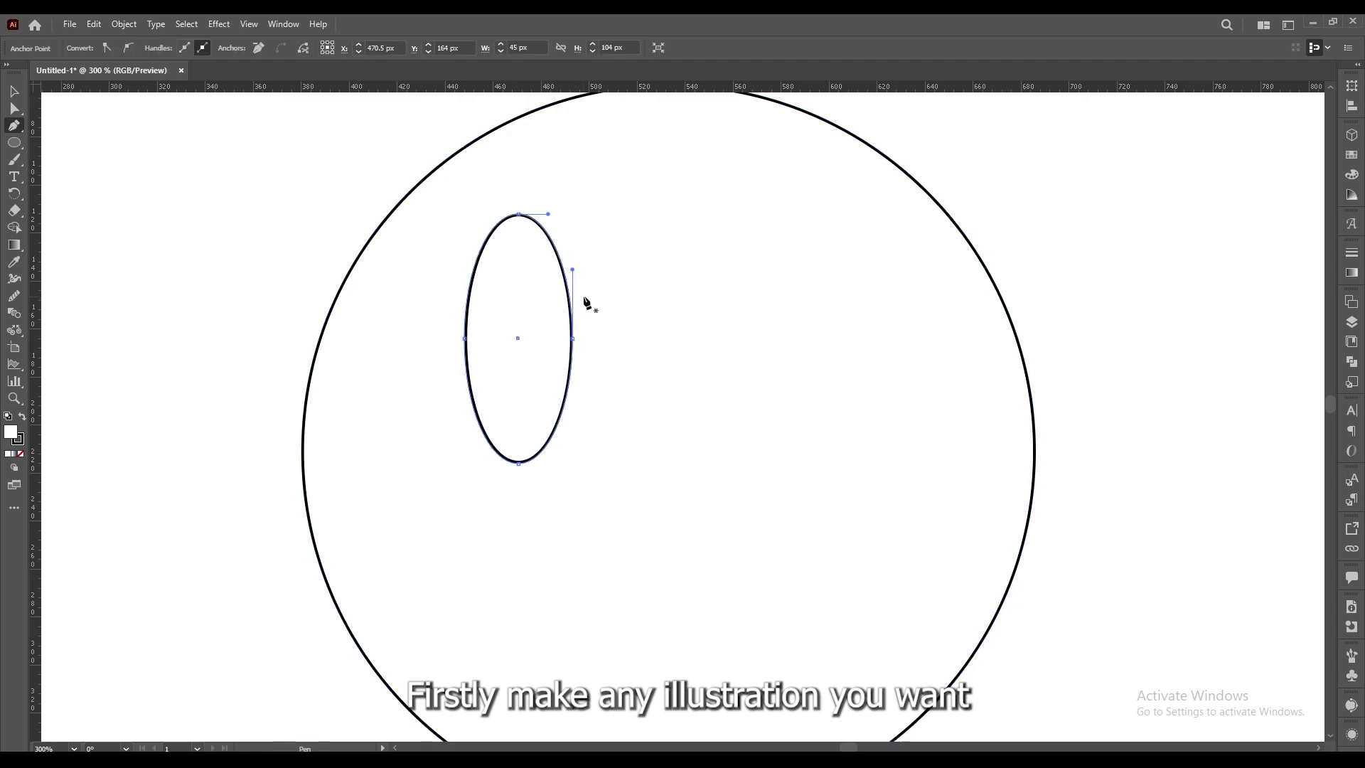
{"action": "left_click", "coordinate": [585, 296]}
{"action": "left_click", "coordinate": [517, 339]}
{"action": "left_click", "coordinate": [580, 388]}
{"action": "left_click", "coordinate": [585, 296]}
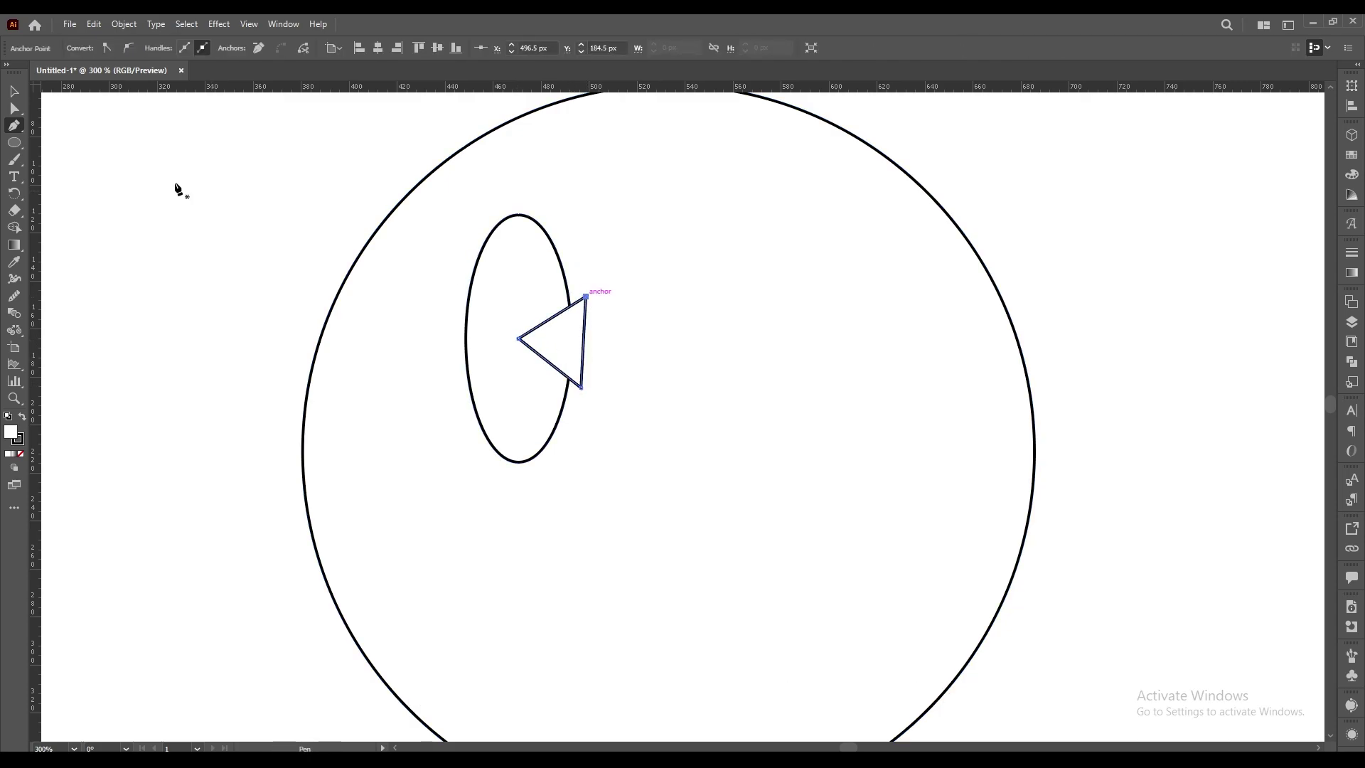
{"action": "left_click", "coordinate": [22, 416]}
Cut the triangle out of the eye with Minus Front and place a copy 119 px right.
{"action": "left_click", "coordinate": [14, 91]}
{"action": "left_click_drag", "start_coordinate": [720, 509], "coordinate": [420, 322]}
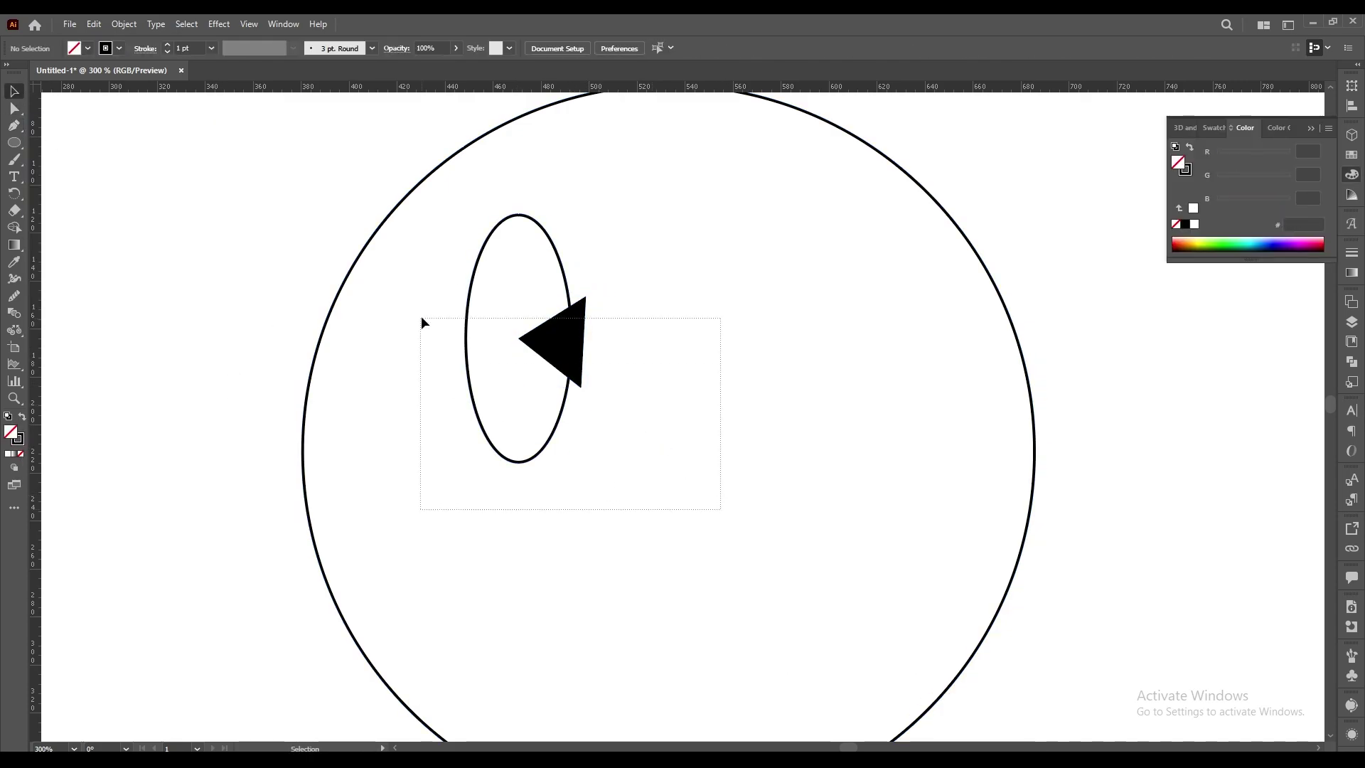
{"action": "left_click", "coordinate": [1352, 361]}
{"action": "left_click", "coordinate": [1212, 334]}
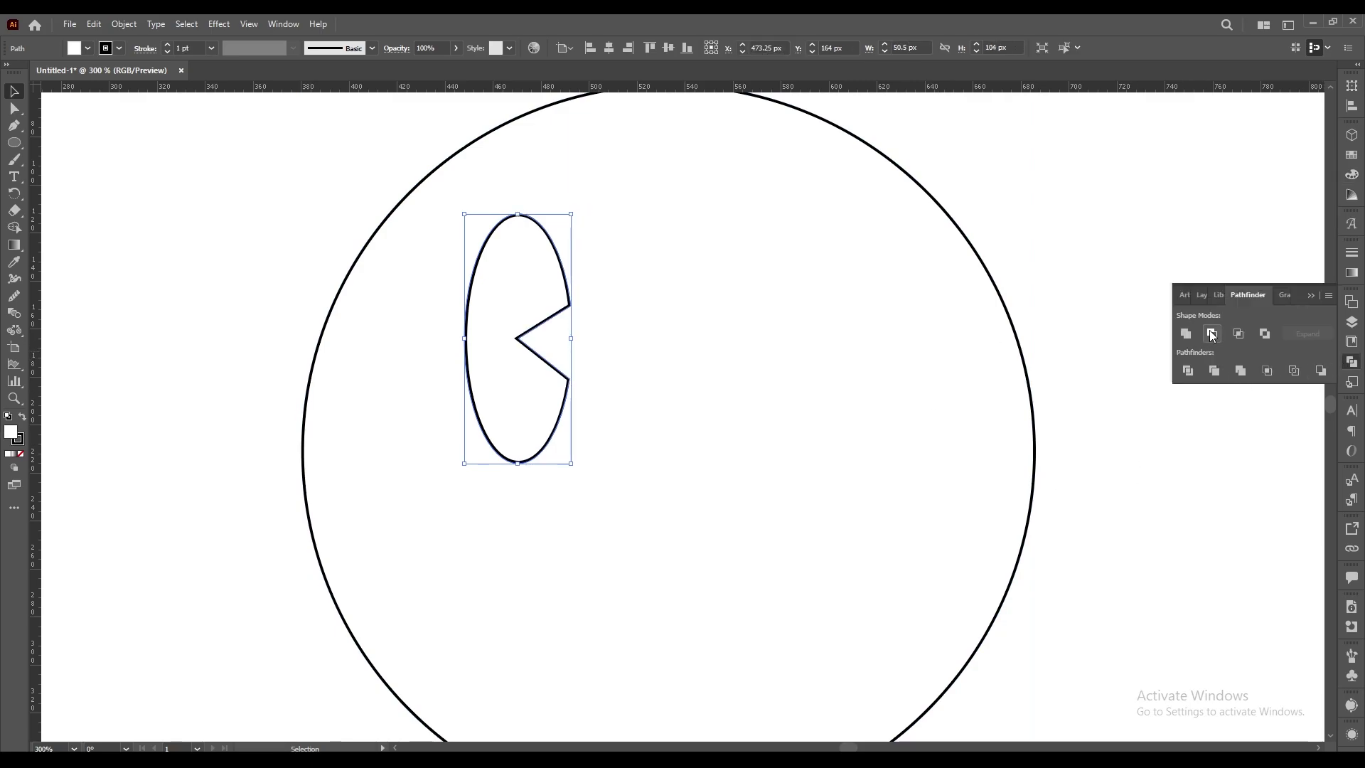
{"action": "key", "text": "ctrl+minus"}
{"action": "key", "text": "ctrl+minus"}
{"action": "left_click_drag", "start_coordinate": [569, 403], "coordinate": [716, 405]}
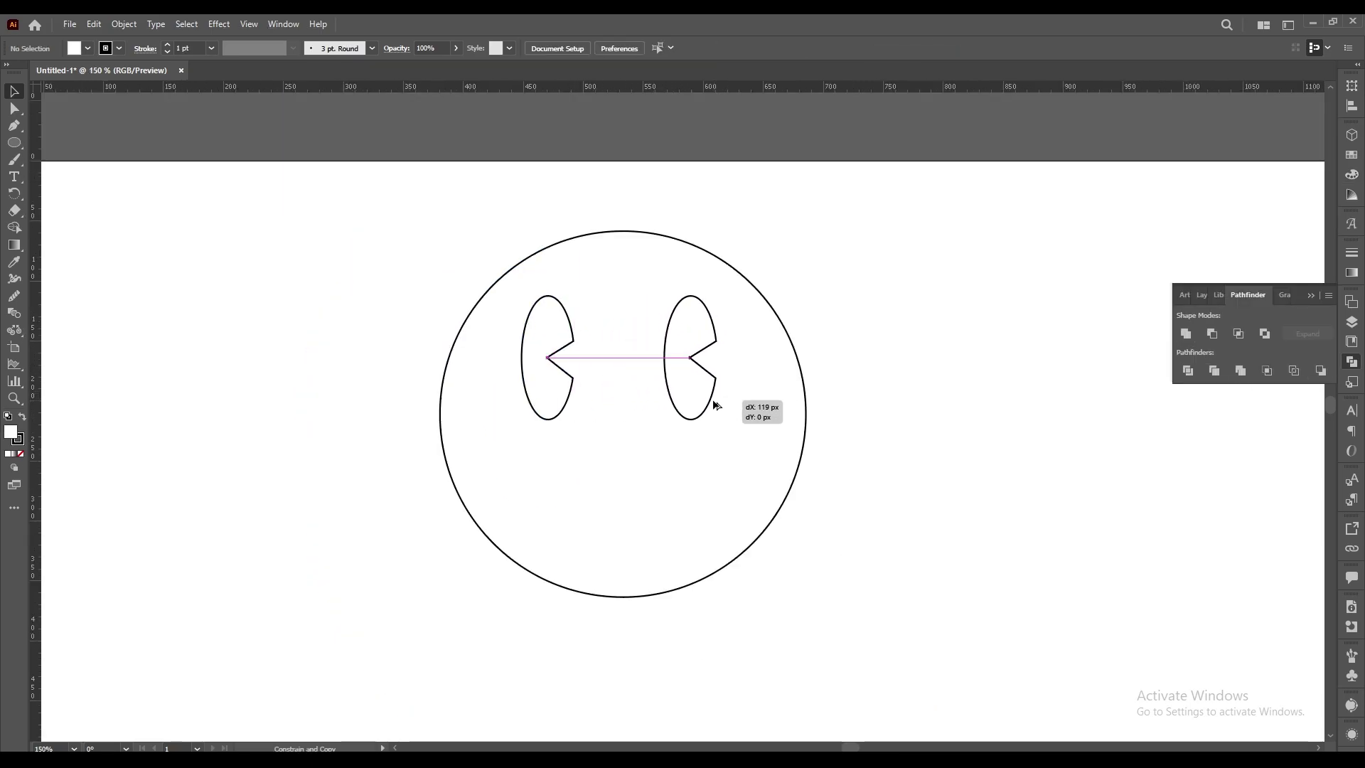
Draw an unfilled ellipse for the mouth and move it up into the face.
{"action": "left_click", "coordinate": [671, 540]}
{"action": "key", "text": "ctrl+plus"}
{"action": "key", "text": "p"}
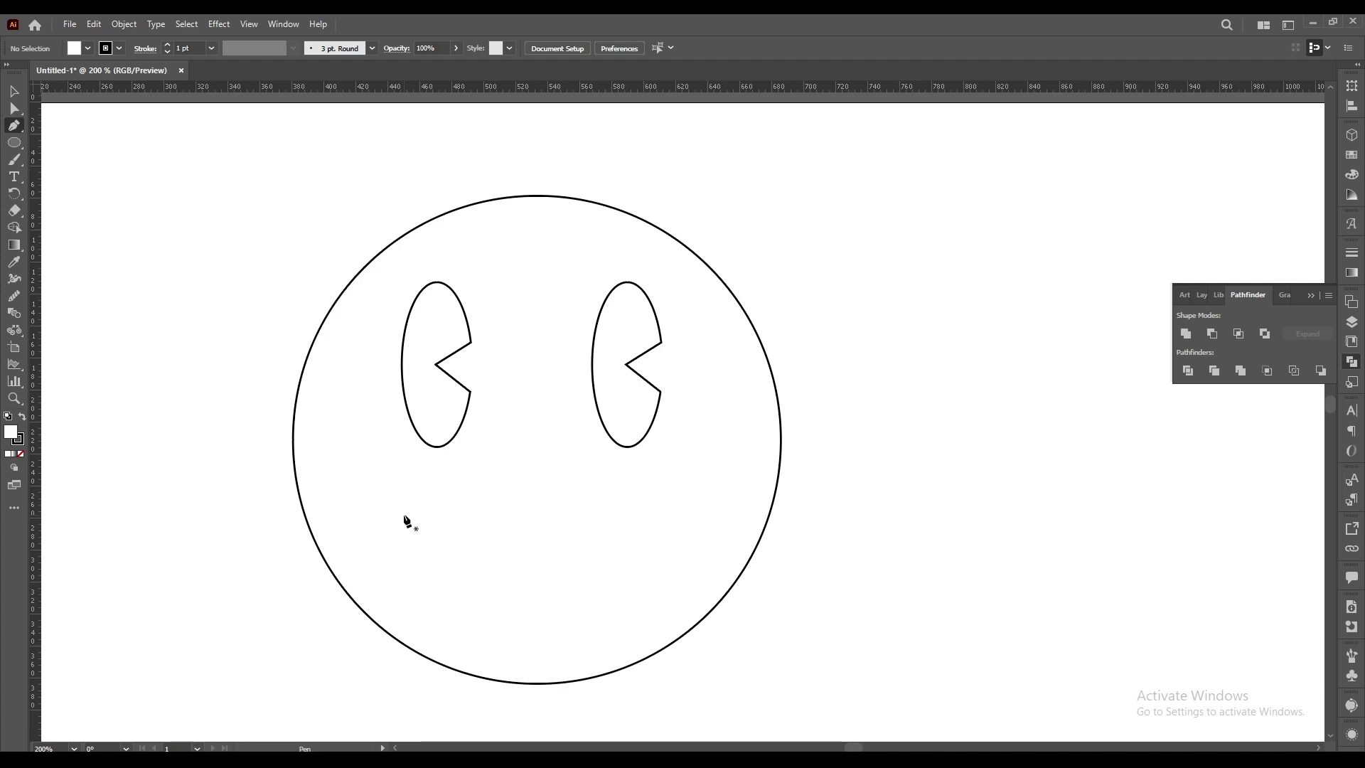
{"action": "key", "text": "l"}
{"action": "key", "text": "slash"}
{"action": "left_click_drag", "start_coordinate": [425, 520], "coordinate": [650, 717]}
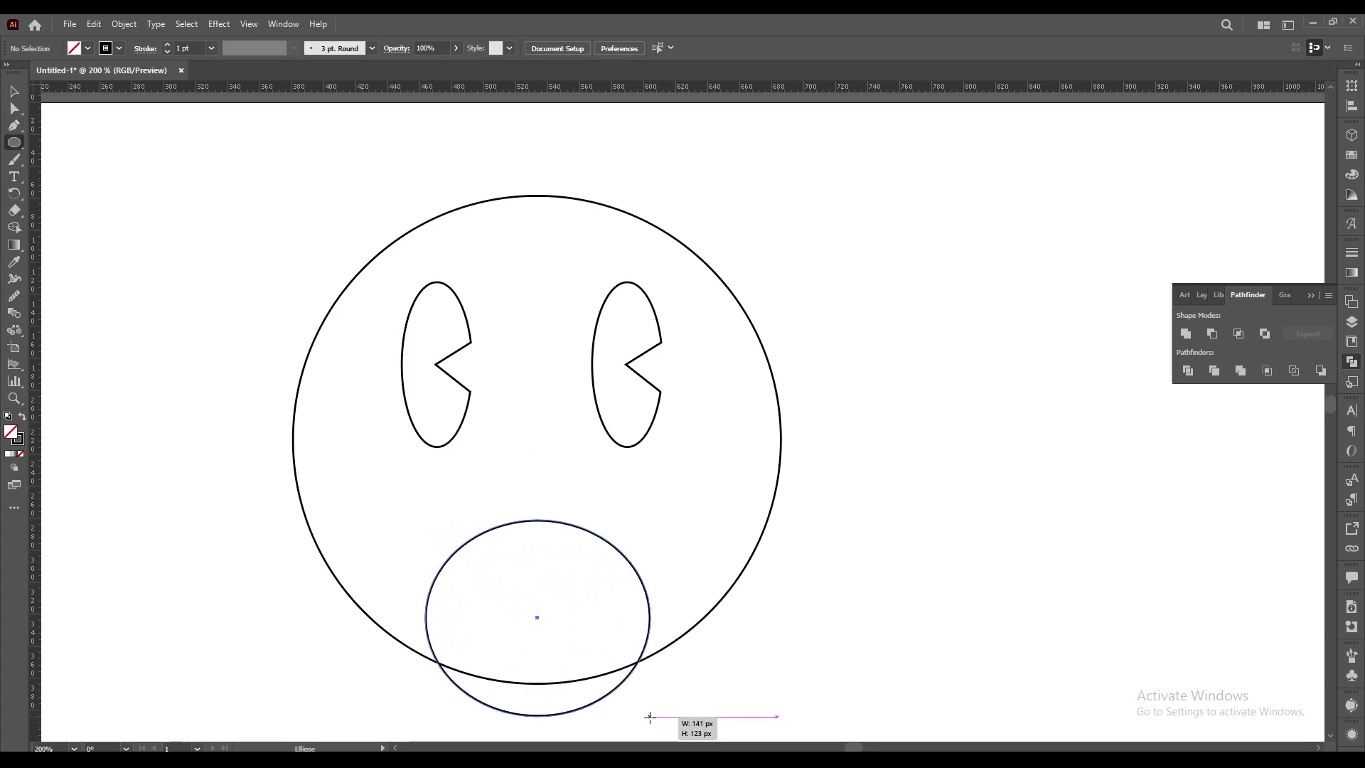
{"action": "left_click_drag", "start_coordinate": [649, 717], "coordinate": [655, 739]}
{"action": "key", "text": "v"}
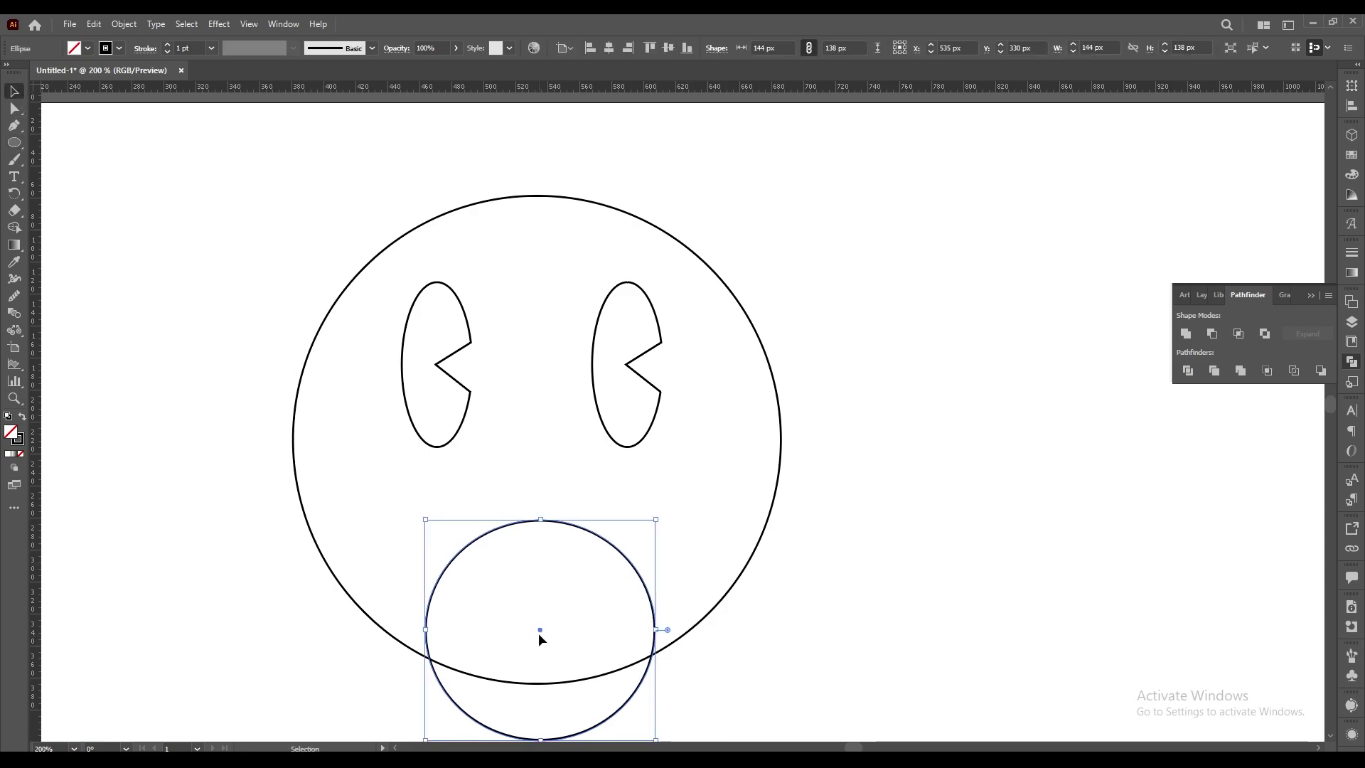
{"action": "left_click_drag", "start_coordinate": [539, 638], "coordinate": [539, 544]}
Delete the ellipse's top anchor, leaving a U-shaped smile arc below the eyes.
{"action": "key", "text": "a"}
{"action": "left_click", "coordinate": [541, 427]}
{"action": "key", "text": "Delete"}
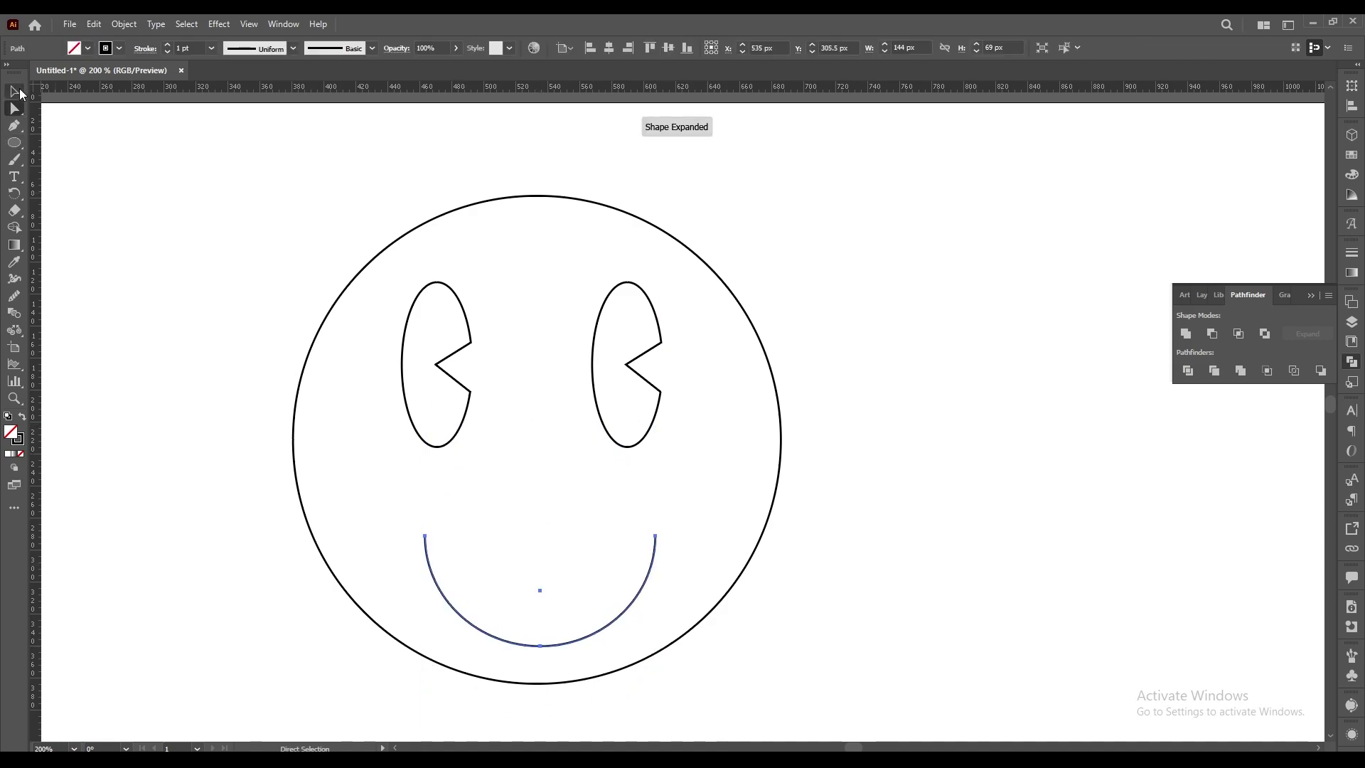
{"action": "left_click", "coordinate": [15, 91]}
{"action": "mouse_move", "coordinate": [609, 628]}
{"action": "left_mouse_down"}
{"action": "mouse_move", "coordinate": [612, 598]}
{"action": "mouse_move", "coordinate": [671, 609]}
{"action": "mouse_move", "coordinate": [594, 607]}
{"action": "left_mouse_up"}
{"action": "left_click", "coordinate": [648, 550]}
{"action": "left_click", "coordinate": [395, 492]}
{"action": "scroll", "coordinate": [395, 492], "scroll_direction": "up", "scroll_amount": 2}
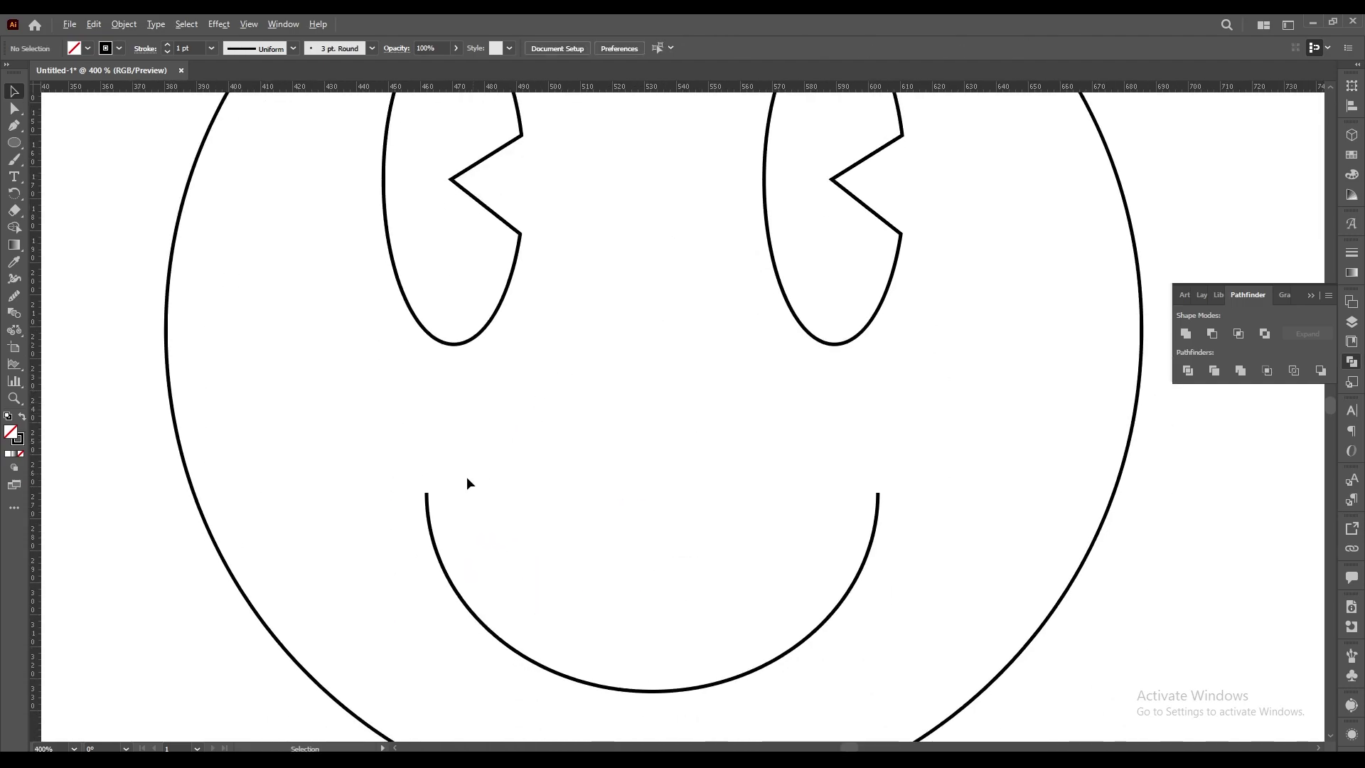
Draw a short angled dimple stroke at the smile's left end.
{"action": "scroll", "coordinate": [451, 497], "scroll_direction": "up", "scroll_amount": 1}
{"action": "key", "text": "p"}
{"action": "left_click", "coordinate": [393, 501]}
{"action": "left_click", "coordinate": [436, 476]}
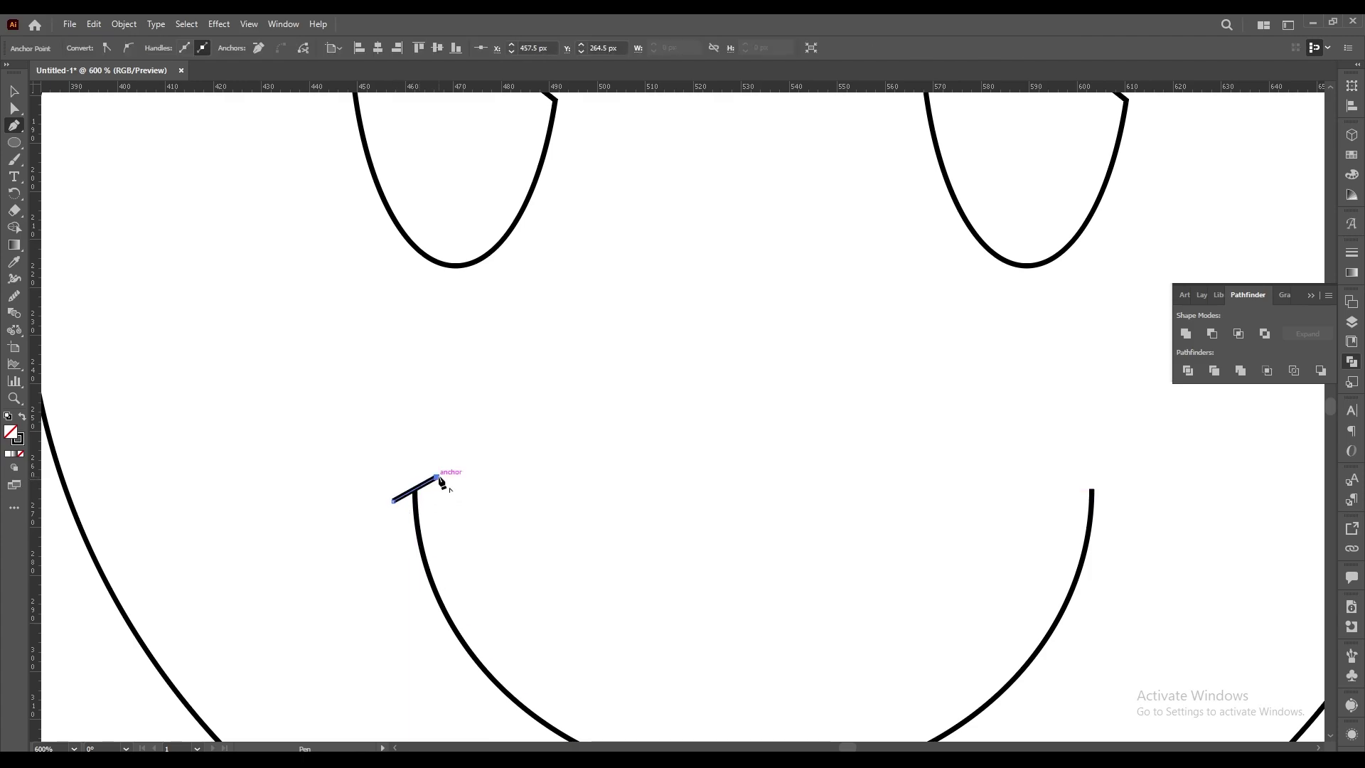
{"action": "left_click", "coordinate": [475, 453]}
{"action": "left_click", "coordinate": [509, 512], "text": "ctrl"}
Place a rotated copy of the dimple stroke at the smile's right end.
{"action": "key", "text": "v"}
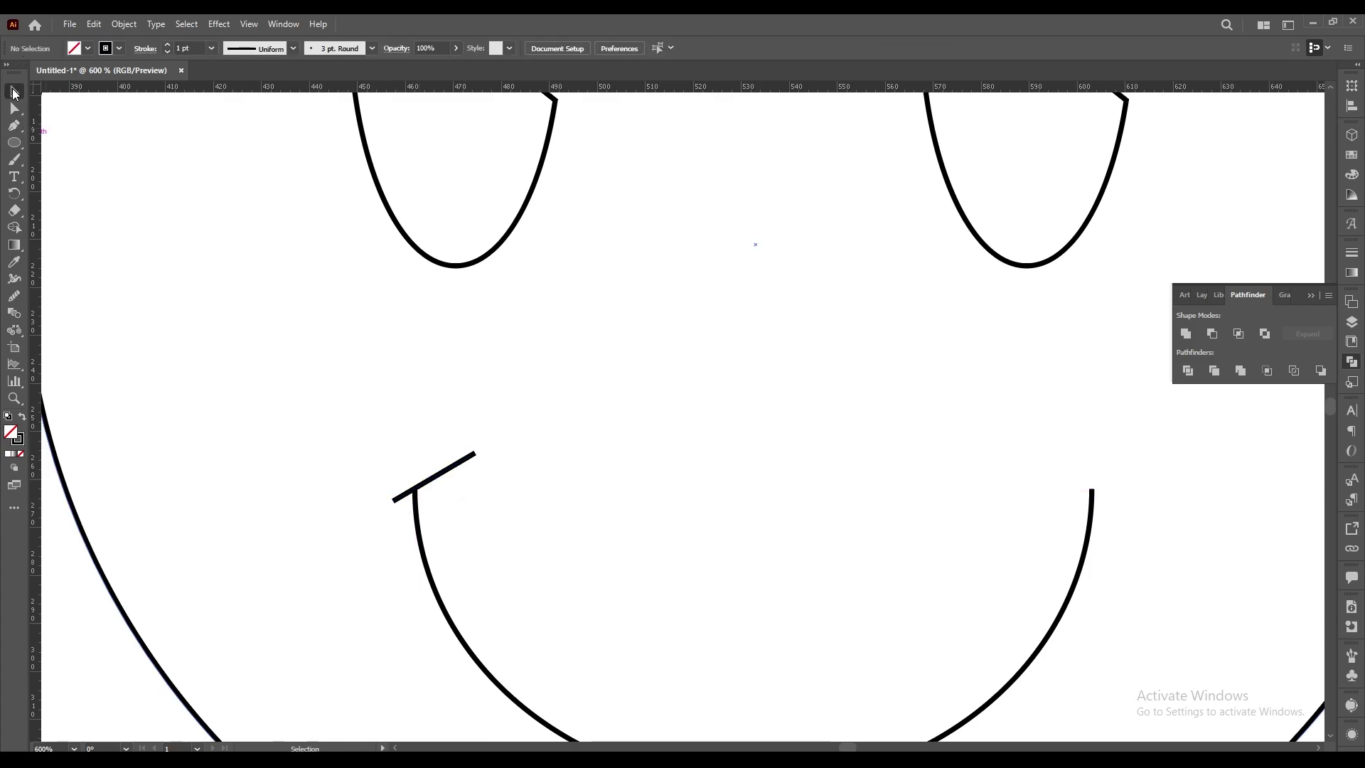
{"action": "mouse_move", "coordinate": [452, 471]}
{"action": "left_mouse_down"}
{"action": "mouse_move", "coordinate": [434, 482]}
{"action": "mouse_move", "coordinate": [1074, 469]}
{"action": "mouse_move", "coordinate": [995, 450]}
{"action": "left_mouse_up"}
{"action": "left_click_drag", "start_coordinate": [1077, 487], "coordinate": [1127, 507]}
{"action": "key", "text": "ctrl+minus"}
{"action": "key", "text": "ctrl+minus"}
{"action": "key", "text": "ctrl+minus"}
{"action": "key", "text": "a"}
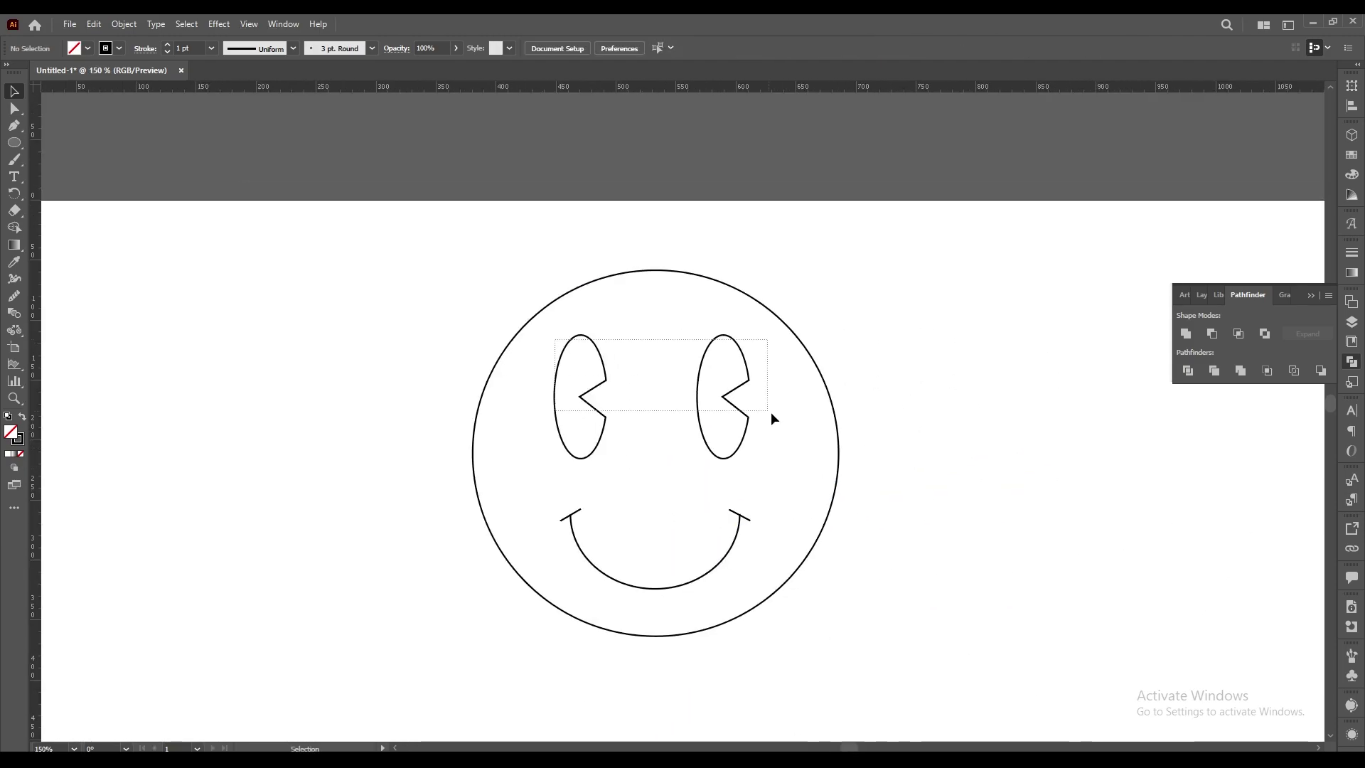
{"action": "left_click_drag", "start_coordinate": [555, 340], "coordinate": [766, 414]}
{"action": "key", "text": "v"}
{"action": "left_click", "coordinate": [768, 342]}
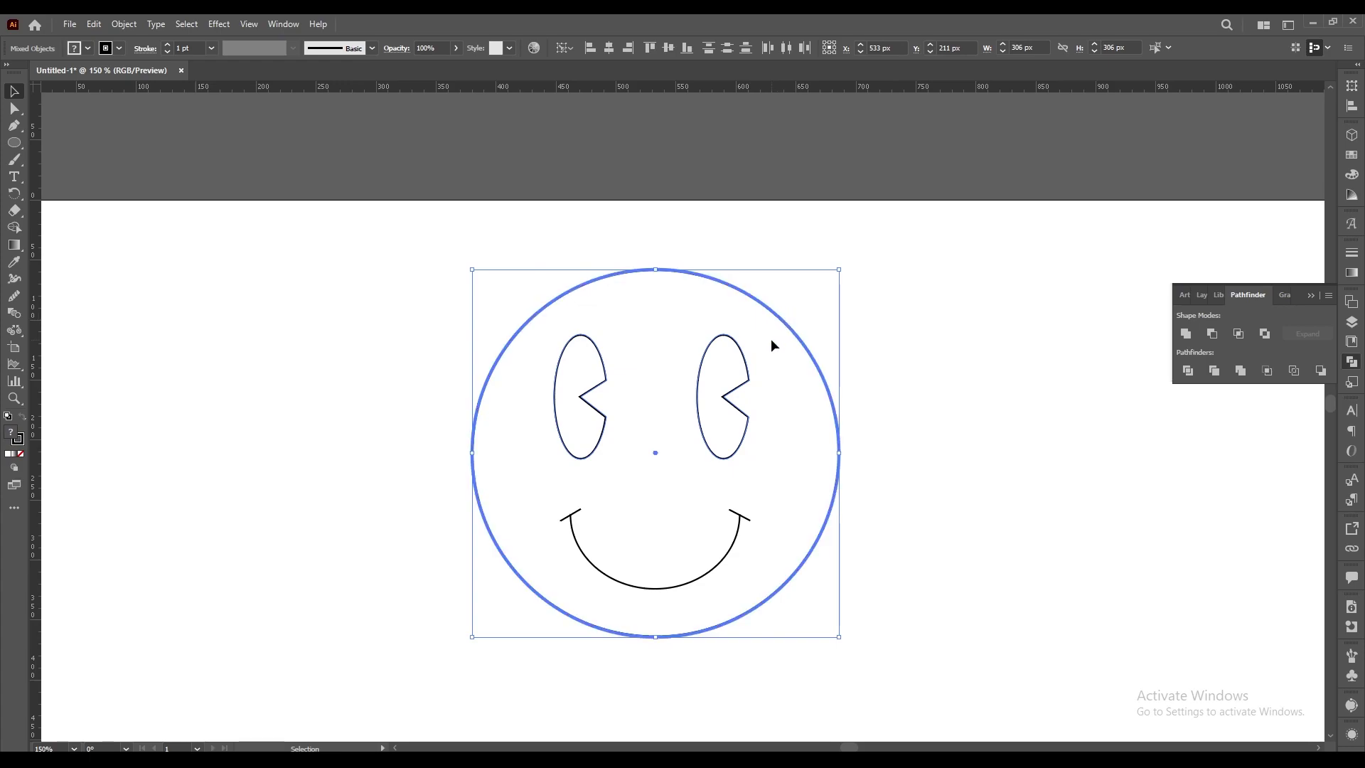
Apply a tapered variable width profile to the mouth group.
{"action": "left_click", "coordinate": [633, 109]}
{"action": "left_click_drag", "start_coordinate": [543, 503], "coordinate": [757, 584]}
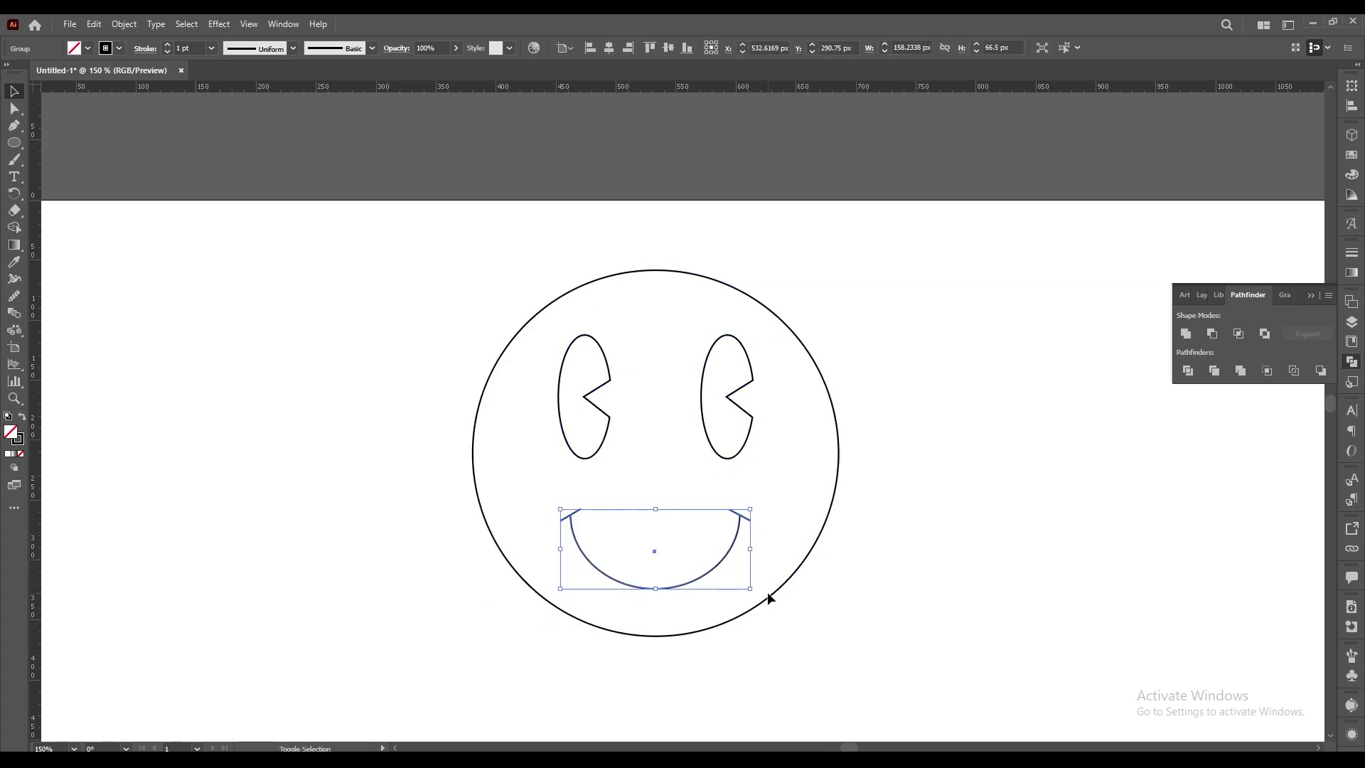
{"action": "left_click", "coordinate": [767, 593], "text": "shift"}
{"action": "left_click", "coordinate": [701, 565]}
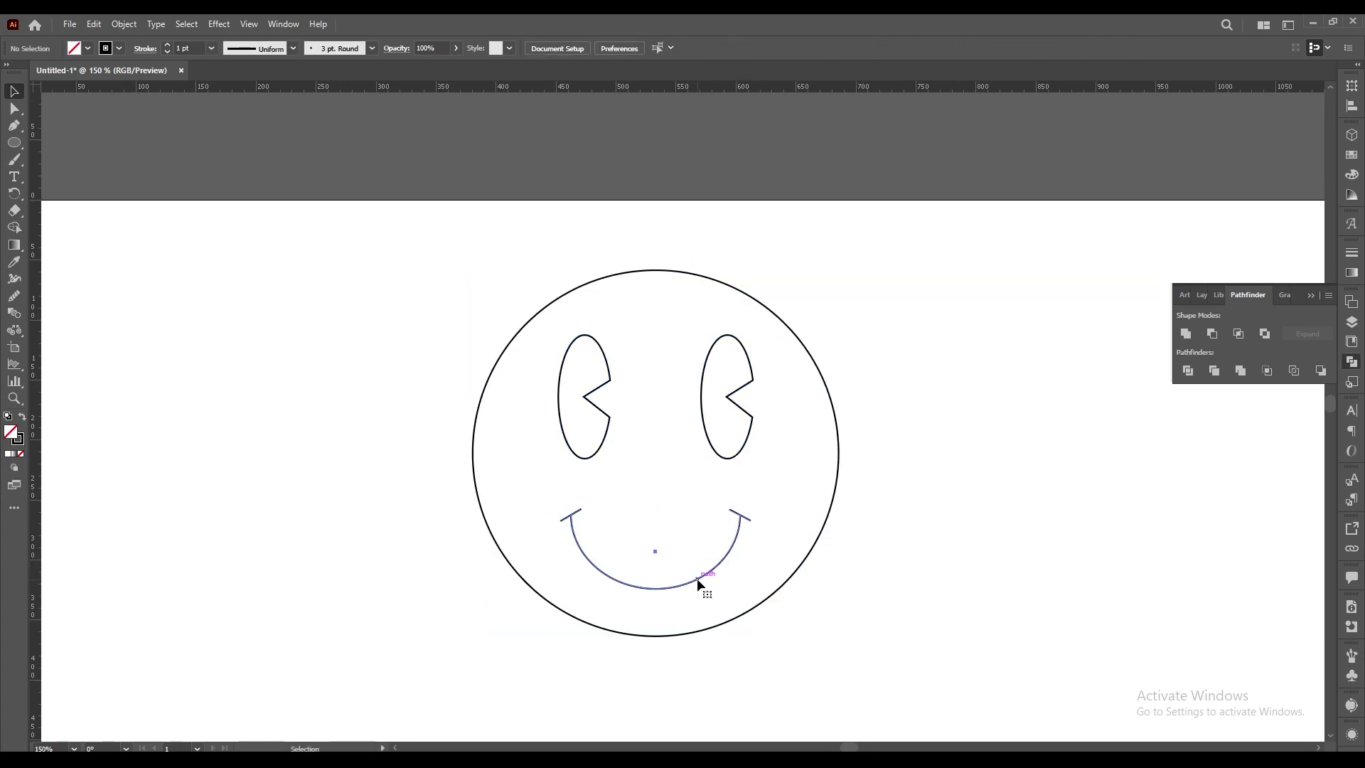
{"action": "left_click", "coordinate": [293, 49]}
{"action": "left_click", "coordinate": [275, 98]}
Raise the mouth's stroke weight to 10 pt for a bold crescent.
{"action": "left_click", "coordinate": [169, 45]}
{"action": "left_click", "coordinate": [169, 45]}
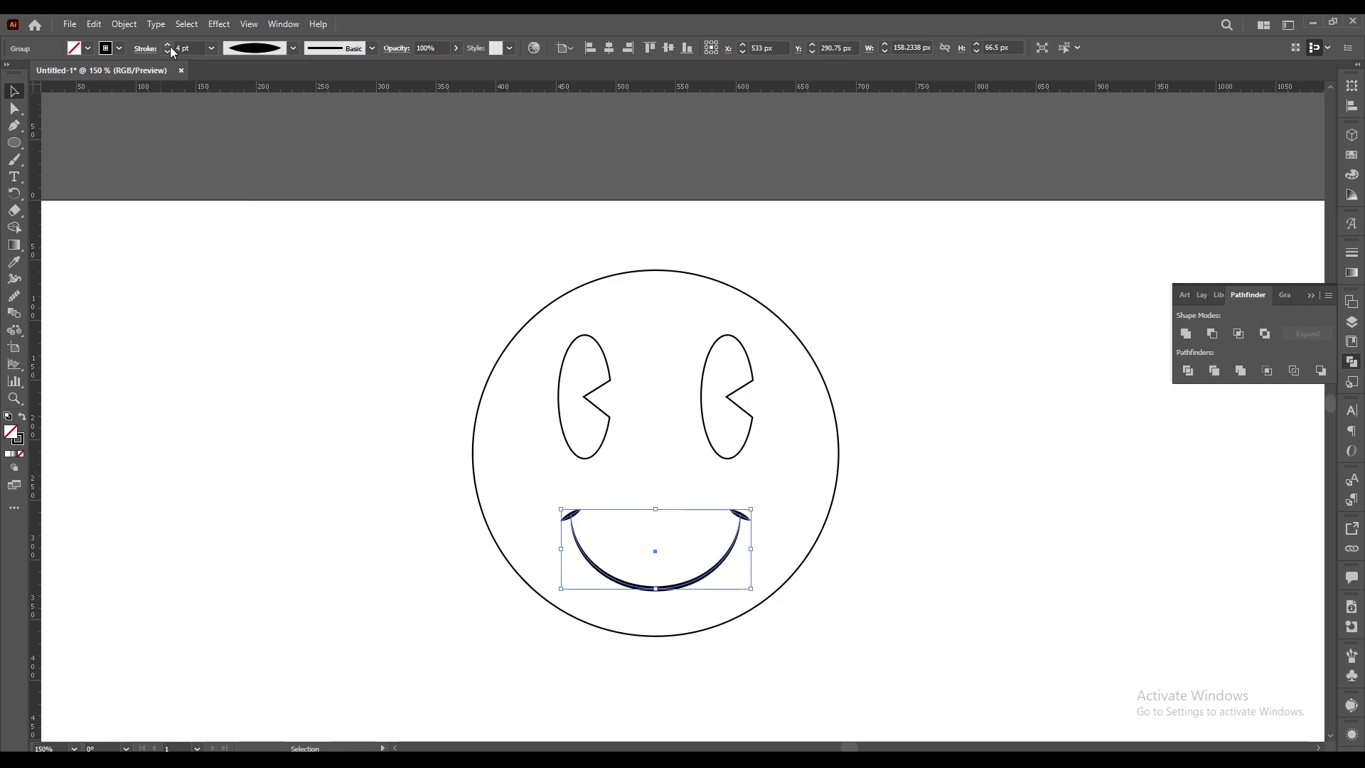
{"action": "left_click", "coordinate": [170, 48]}
{"action": "left_click", "coordinate": [168, 52]}
{"action": "left_click", "coordinate": [690, 594]}
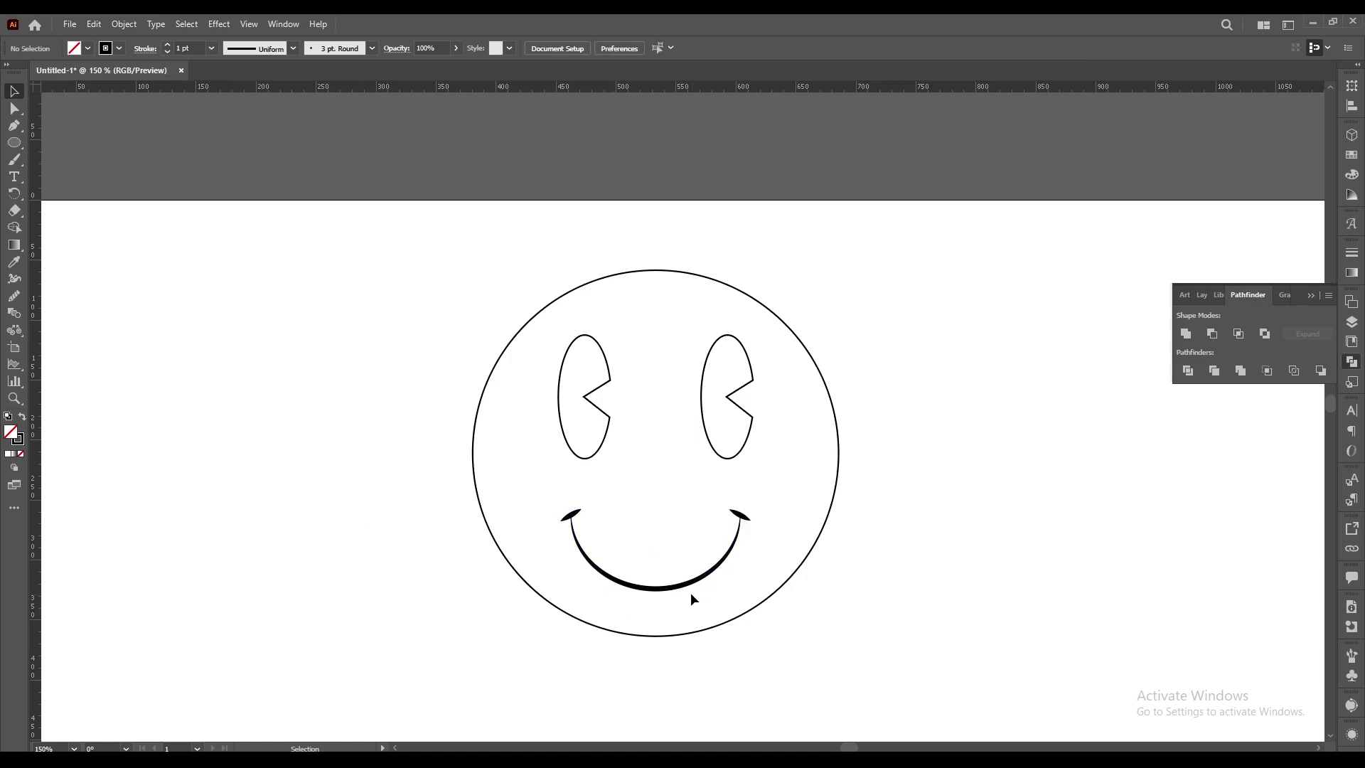
{"action": "left_click", "coordinate": [688, 705]}
{"action": "left_click", "coordinate": [671, 595]}
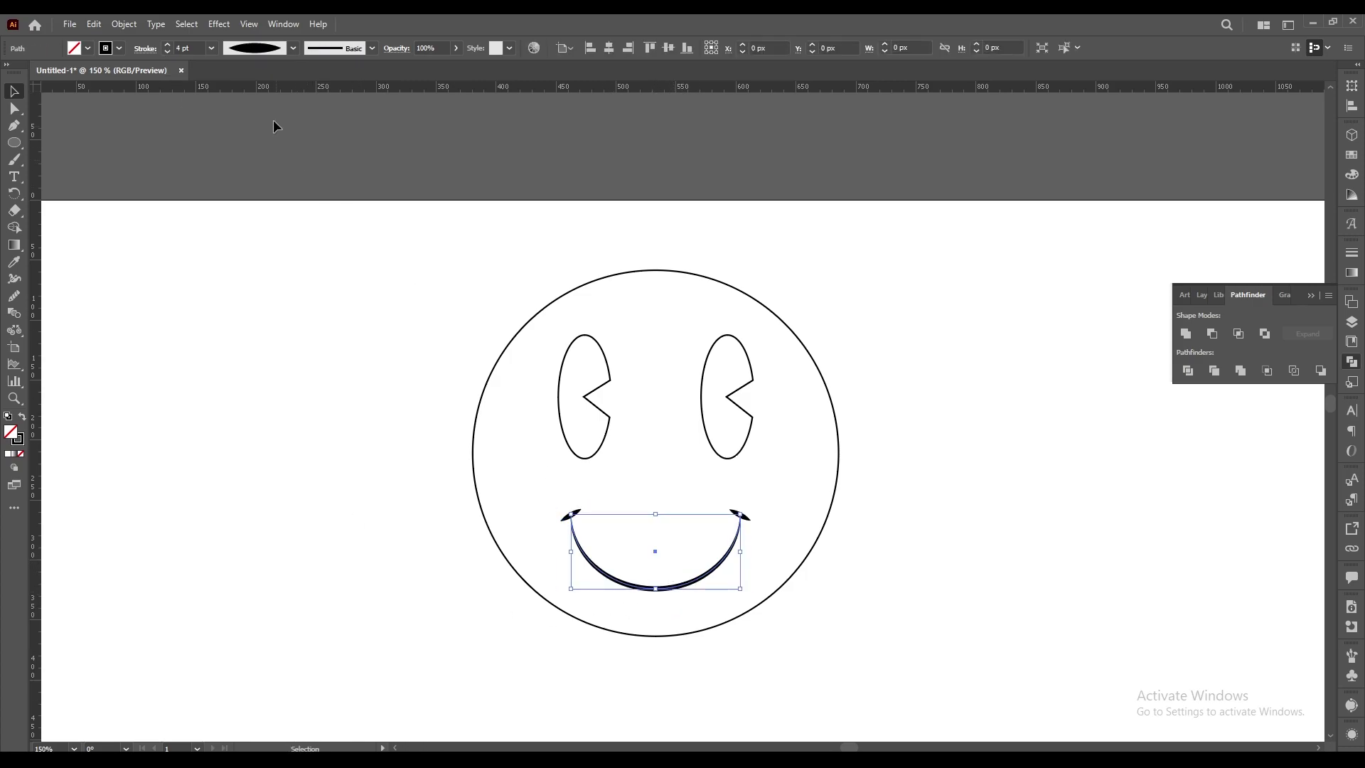
{"action": "left_click", "coordinate": [169, 45]}
{"action": "left_click", "coordinate": [170, 45]}
{"action": "left_click", "coordinate": [169, 44]}
{"action": "left_click", "coordinate": [169, 44]}
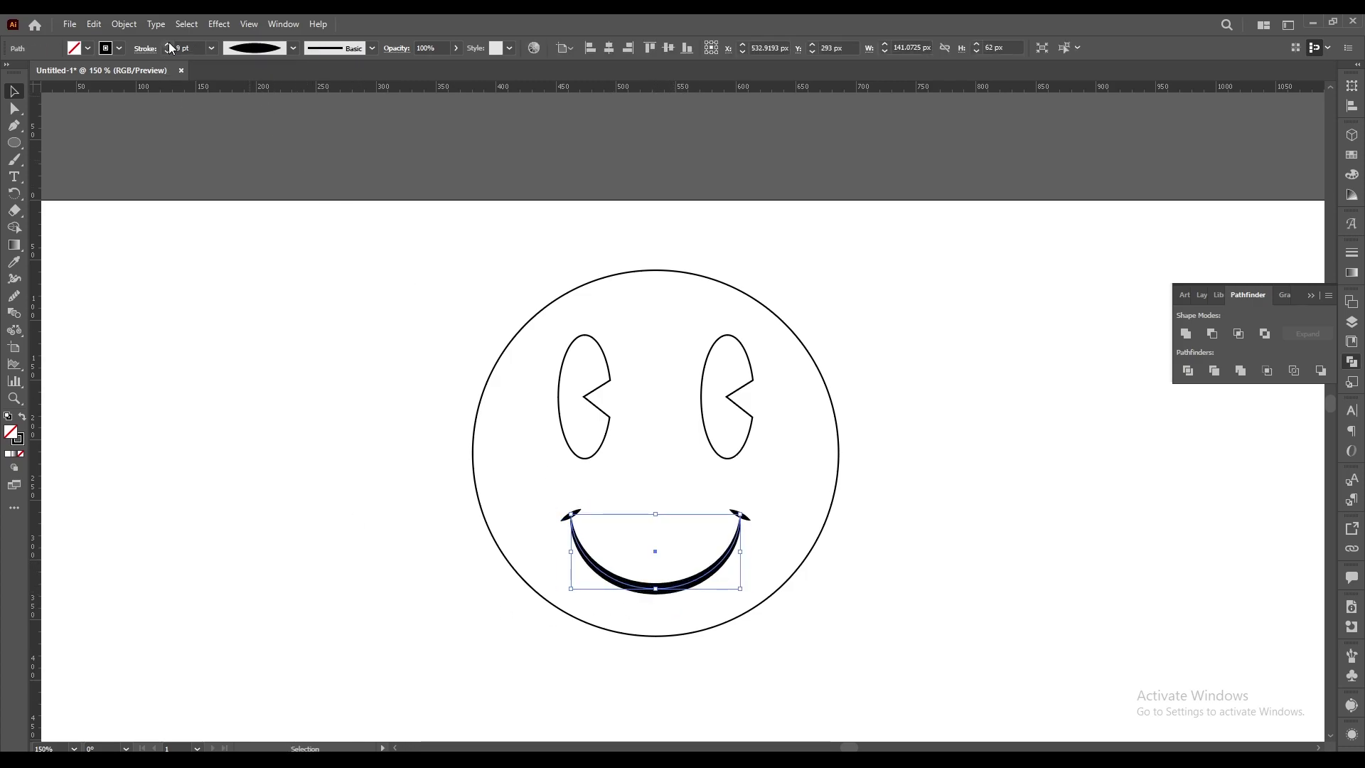
{"action": "left_click", "coordinate": [429, 578]}
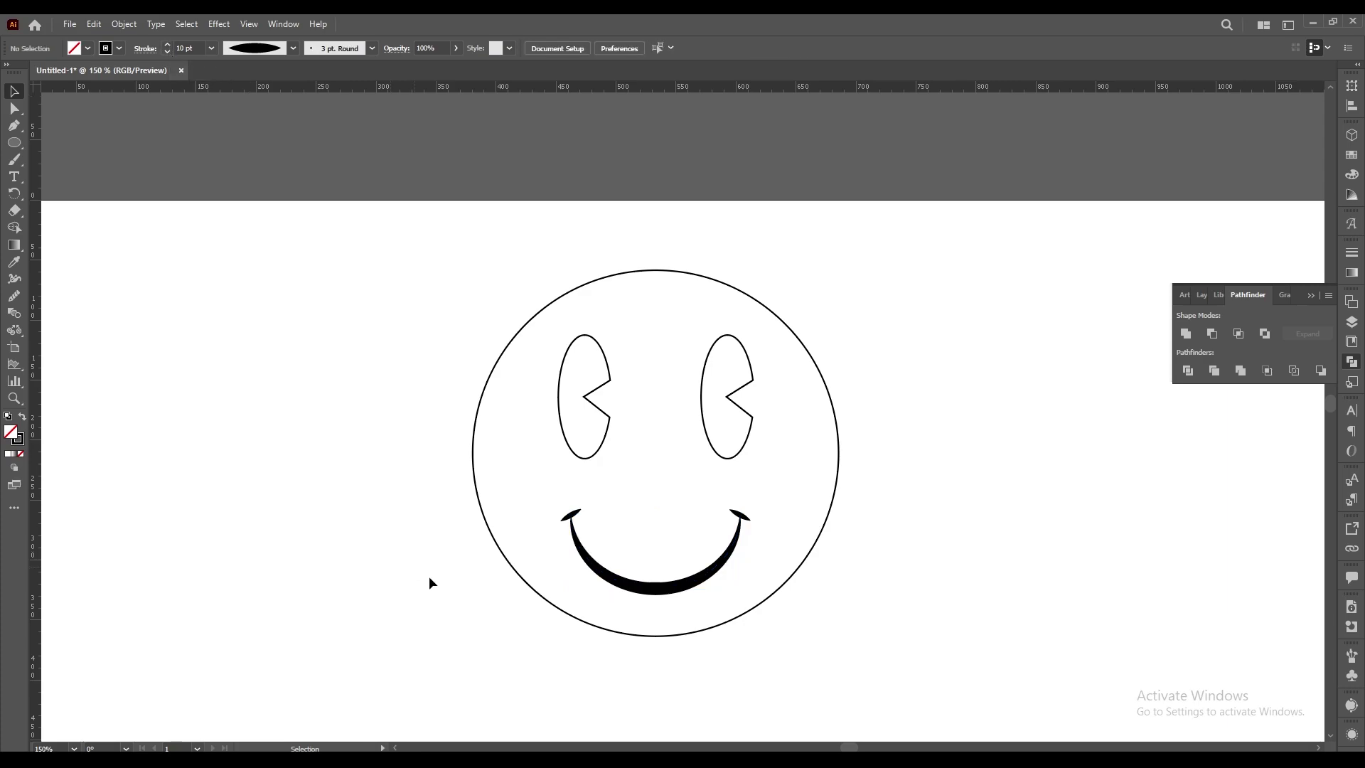
{"action": "scroll", "coordinate": [629, 574], "scroll_direction": "up", "scroll_amount": 1}
Fill both eyes solid black with no outline.
{"action": "left_click_drag", "start_coordinate": [566, 388], "coordinate": [569, 391]}
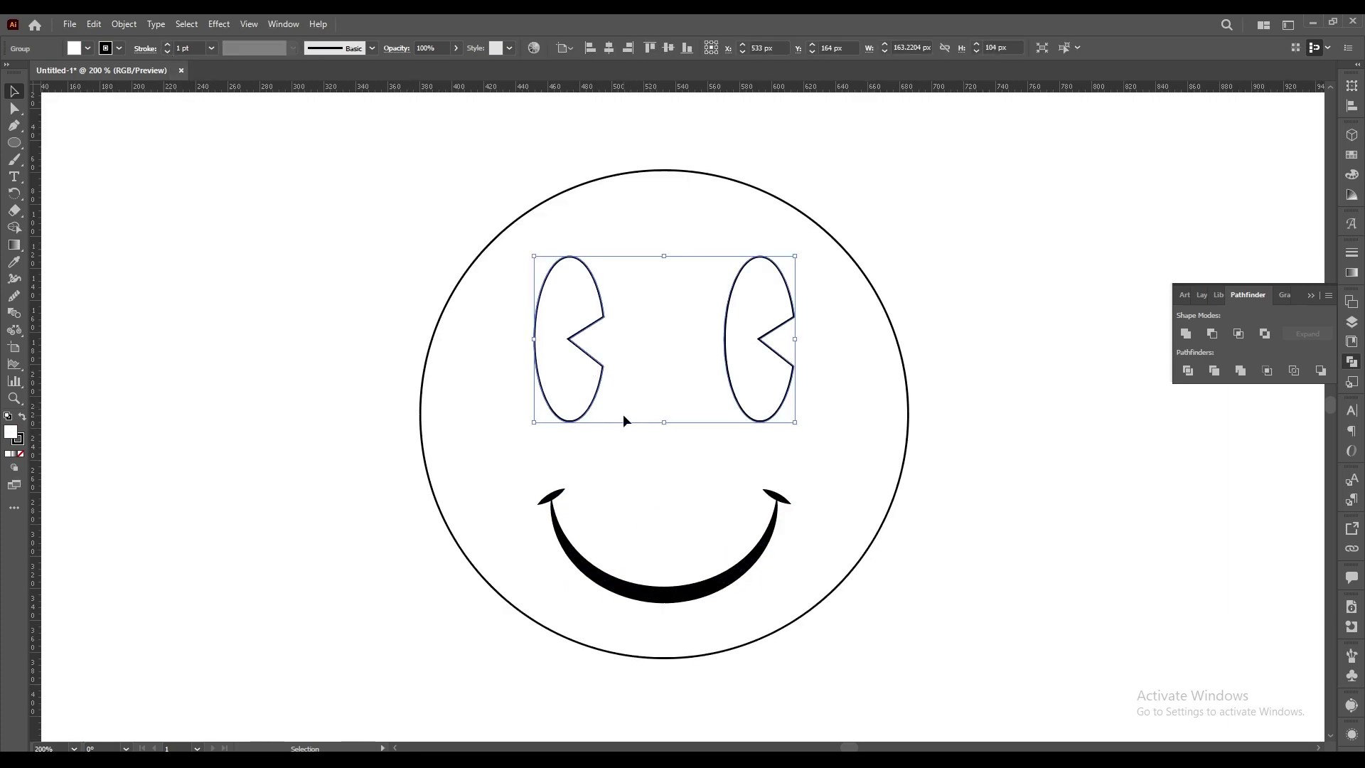
{"action": "key", "text": "shift+x"}
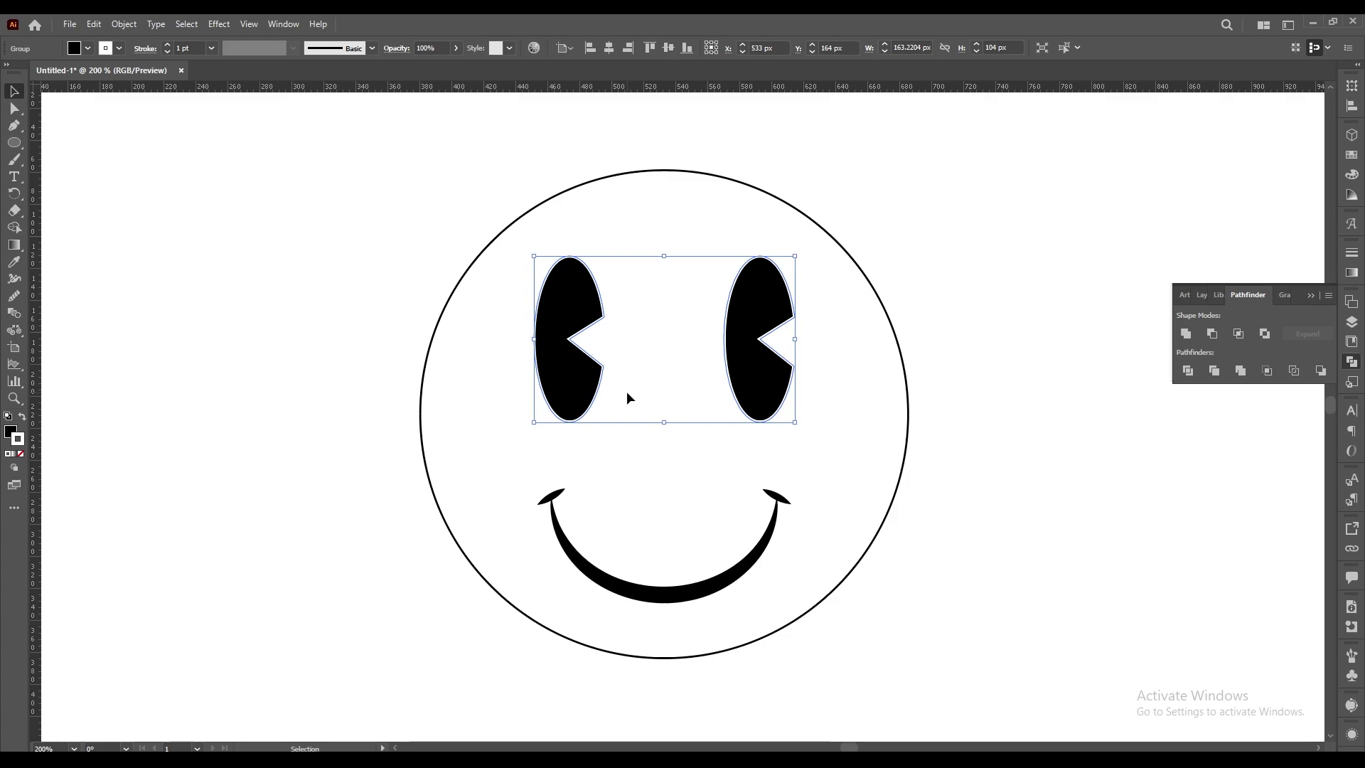
{"action": "left_click", "coordinate": [637, 523]}
Move the whole smiley toward the artboard's lower left.
{"action": "scroll", "coordinate": [637, 523], "scroll_direction": "down", "scroll_amount": 2}
{"action": "mouse_move", "coordinate": [630, 527]}
{"action": "left_mouse_down"}
{"action": "mouse_move", "coordinate": [579, 499]}
{"action": "mouse_move", "coordinate": [578, 389]}
{"action": "left_mouse_up"}
{"action": "left_click_drag", "start_coordinate": [408, 215], "coordinate": [612, 472]}
{"action": "scroll", "coordinate": [626, 407], "scroll_direction": "down", "scroll_amount": 1}
{"action": "left_click_drag", "start_coordinate": [626, 407], "coordinate": [495, 500]}
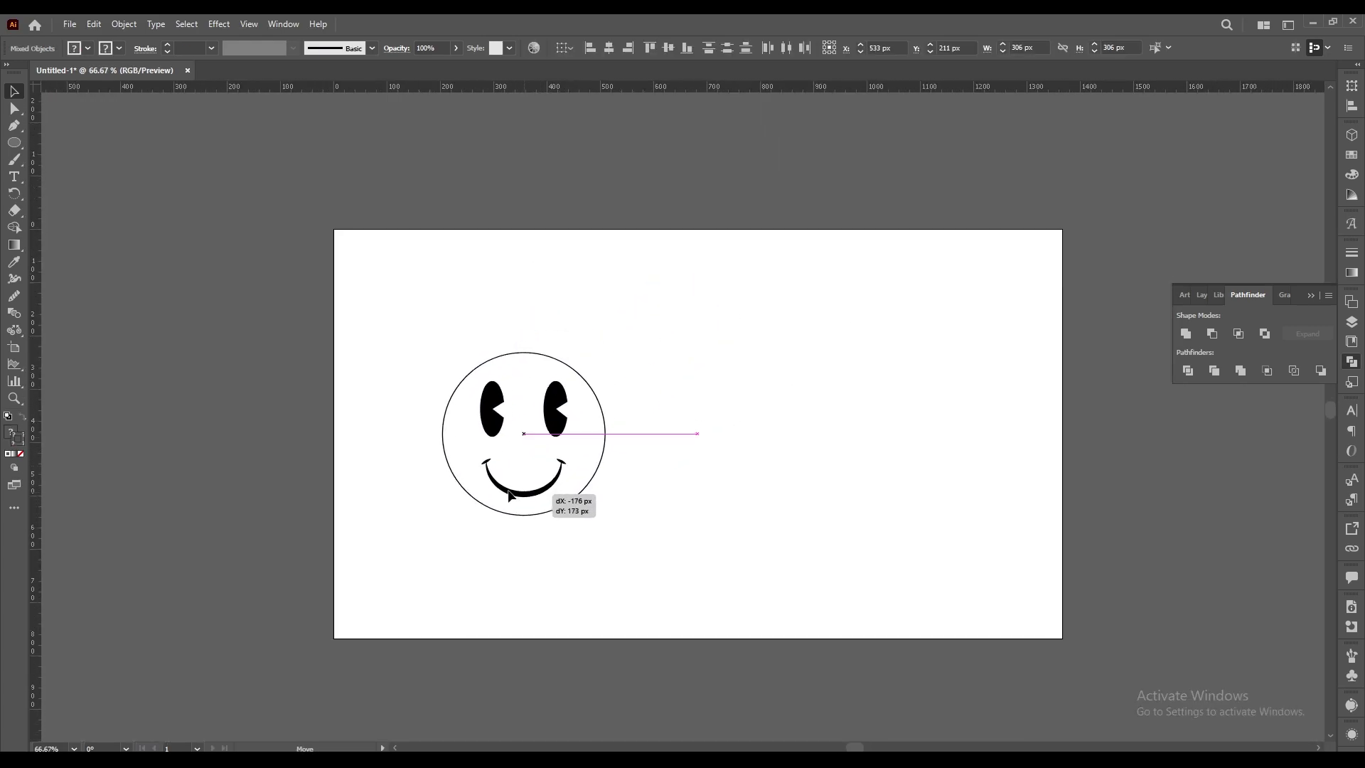
{"action": "scroll", "coordinate": [496, 500], "scroll_direction": "up", "scroll_amount": 1}
{"action": "key", "text": "ctrl+shift+a"}
{"action": "scroll", "coordinate": [521, 416], "scroll_direction": "up", "scroll_amount": 1}
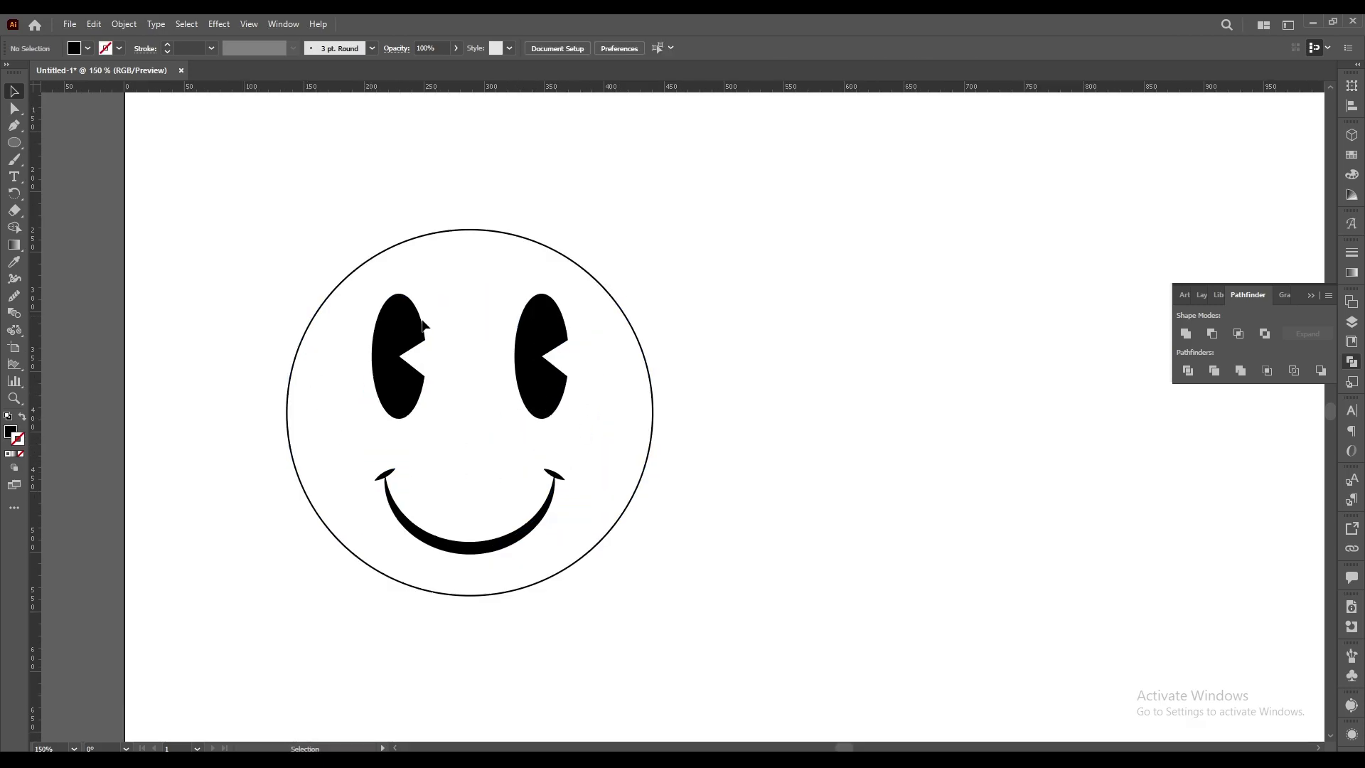
{"action": "left_click", "coordinate": [605, 363]}
{"action": "scroll", "coordinate": [600, 463], "scroll_direction": "down", "scroll_amount": 1}
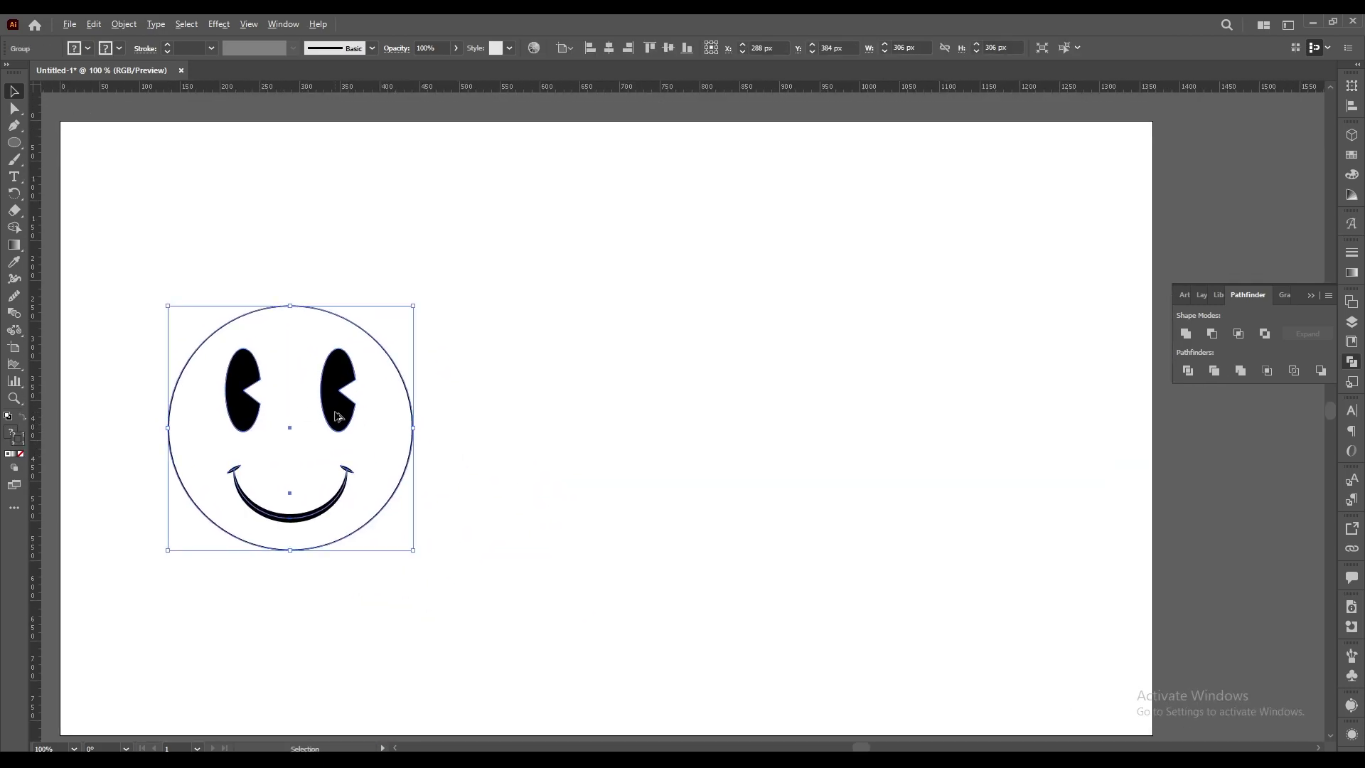
Place a copy of the smiley to the right of the original.
{"action": "mouse_move", "coordinate": [337, 453]}
{"action": "left_mouse_down"}
{"action": "mouse_move", "coordinate": [790, 453]}
{"action": "mouse_move", "coordinate": [754, 463]}
{"action": "left_mouse_up"}
{"action": "key", "text": "ctrl+shift+a"}
{"action": "scroll", "coordinate": [959, 439], "scroll_direction": "up", "scroll_amount": 1}
Fill the copy's face circle yellow (C0 M9 Y100 K0) with no stroke.
{"action": "key", "text": "a"}
{"action": "key", "text": "v"}
{"action": "left_click", "coordinate": [1351, 174]}
{"action": "left_click", "coordinate": [1200, 237]}
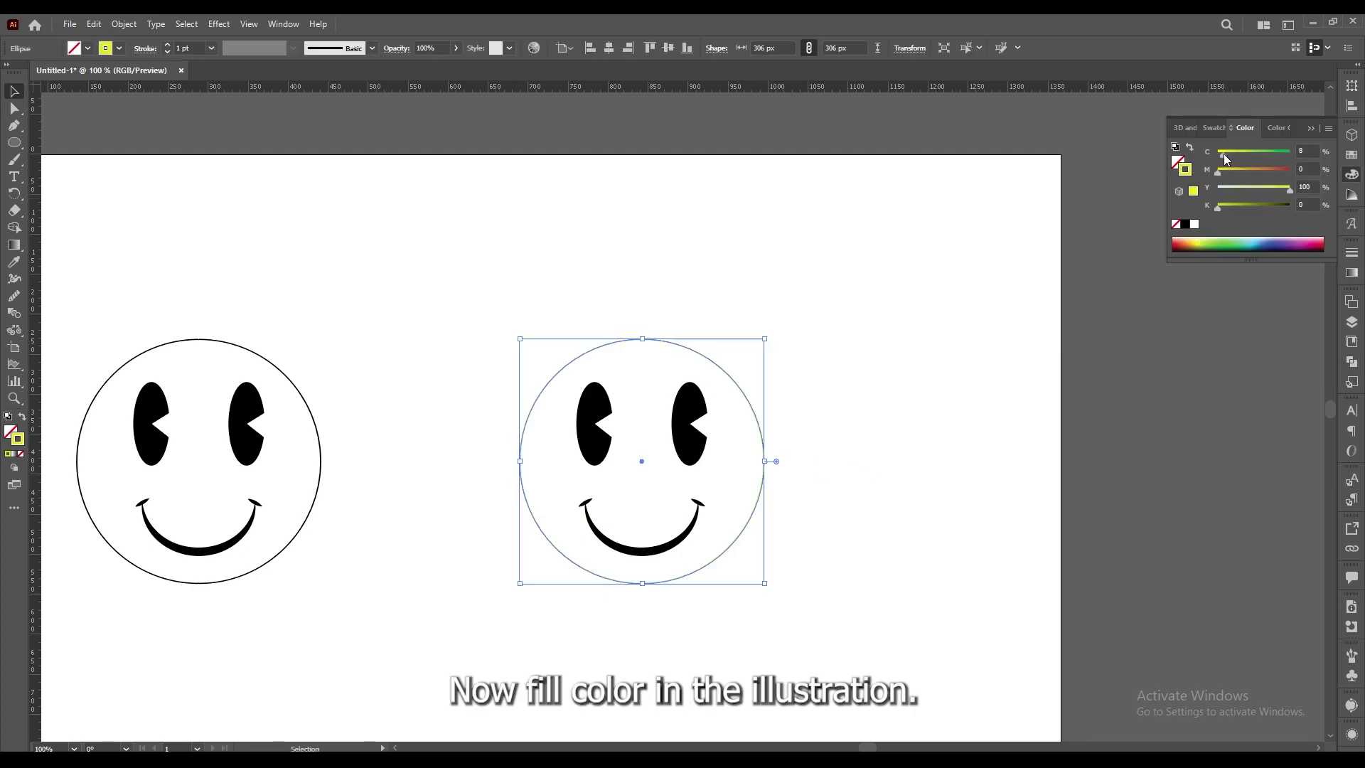
{"action": "key", "text": "shift+x"}
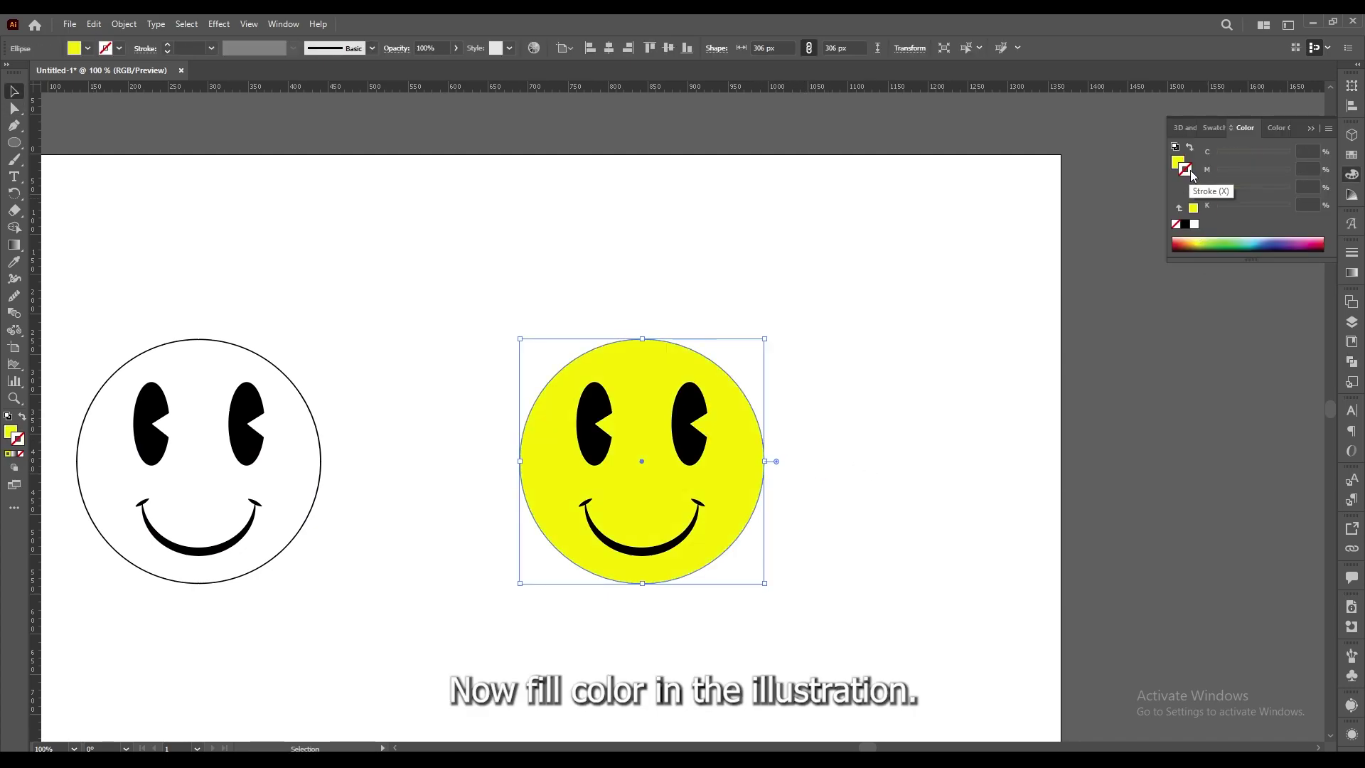
{"action": "key", "text": "x"}
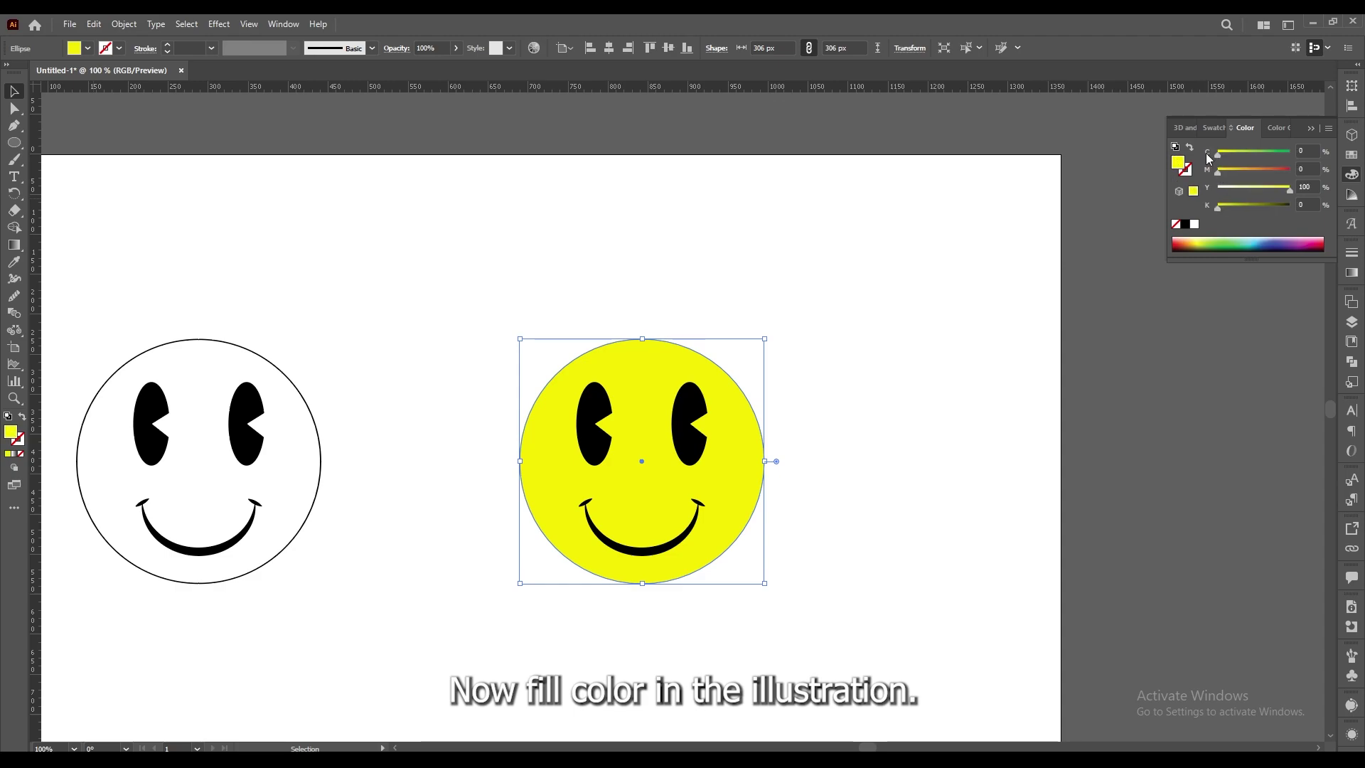
{"action": "left_click_drag", "start_coordinate": [1218, 172], "coordinate": [1223, 172]}
{"action": "left_click", "coordinate": [791, 401]}
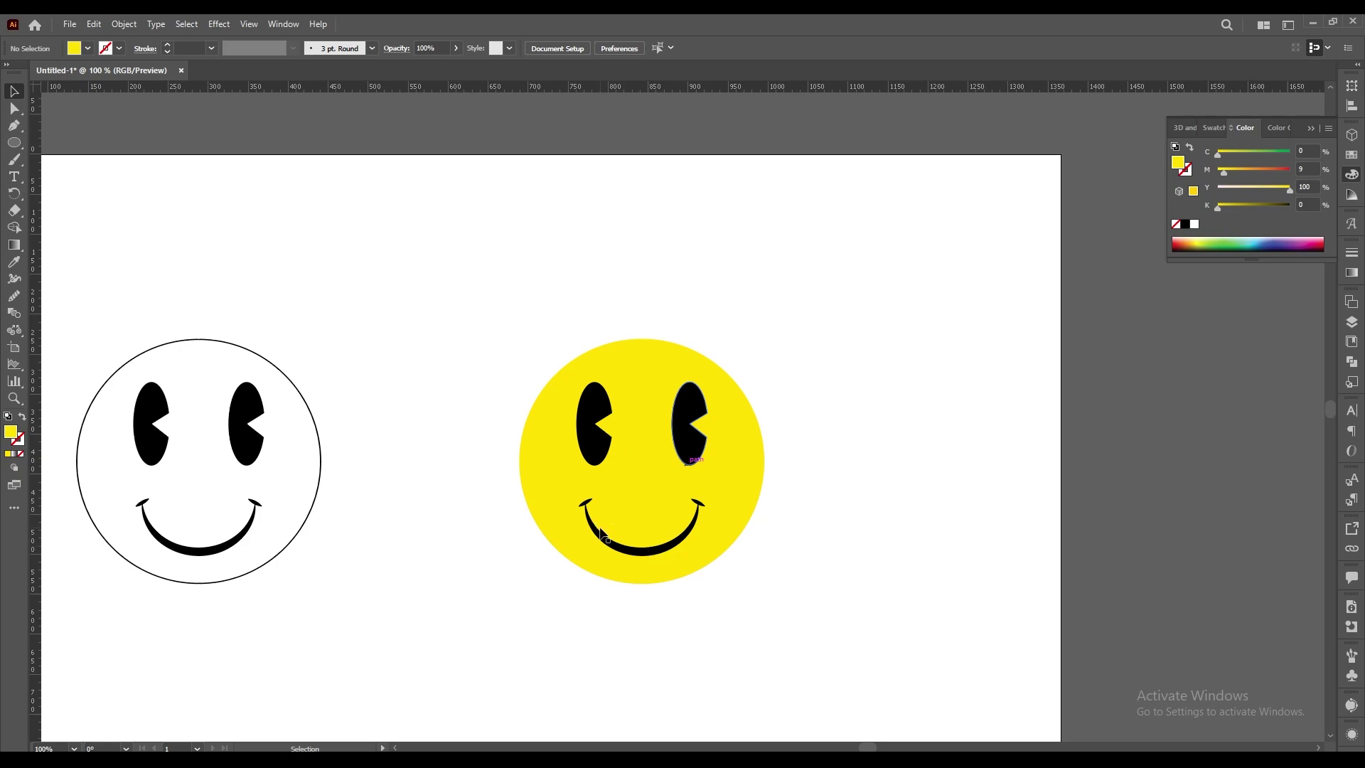
{"action": "scroll", "coordinate": [617, 554], "scroll_direction": "up", "scroll_amount": 2}
Expand the appearance of the smile and its tips into a solid black filled shape.
{"action": "left_click", "coordinate": [617, 553]}
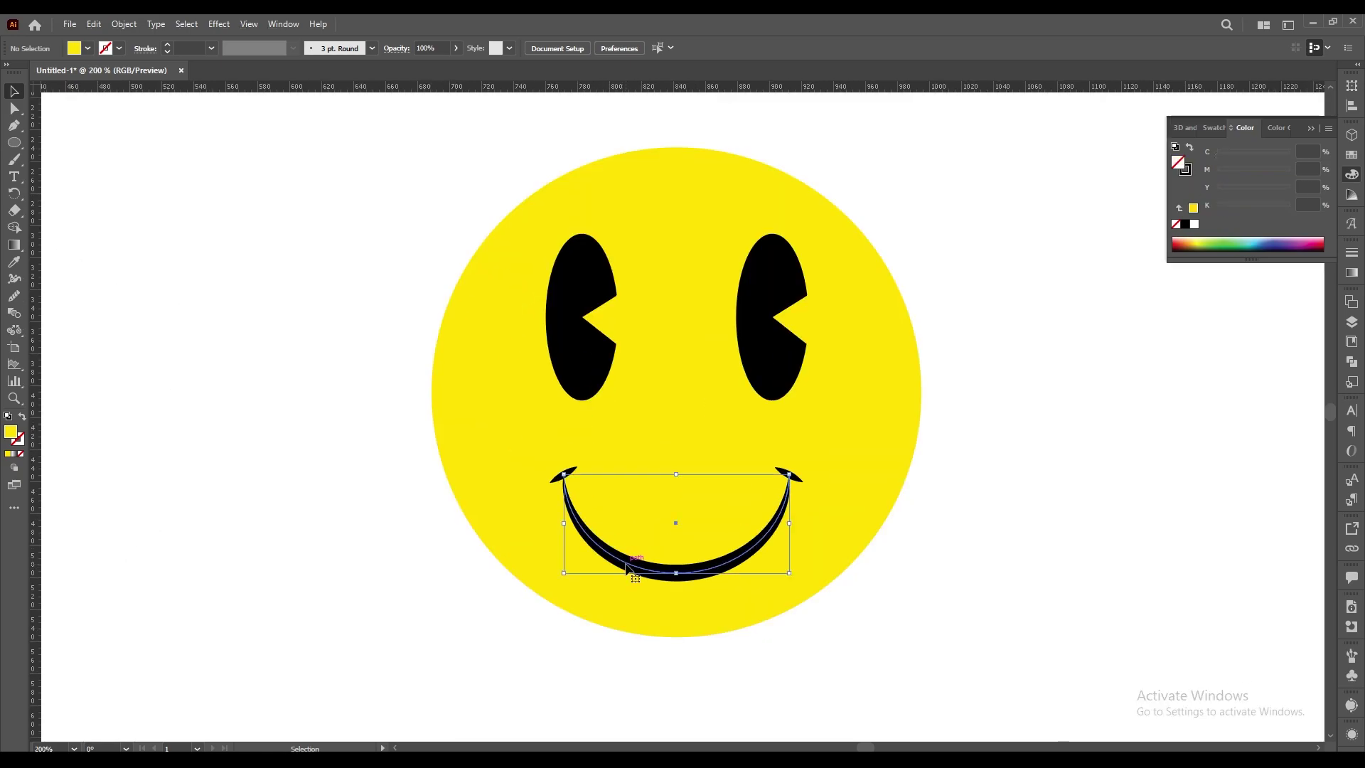
{"action": "scroll", "coordinate": [558, 479], "scroll_direction": "up", "scroll_amount": 1}
{"action": "left_click", "coordinate": [555, 484], "text": "shift"}
{"action": "left_click", "coordinate": [921, 476], "text": "shift"}
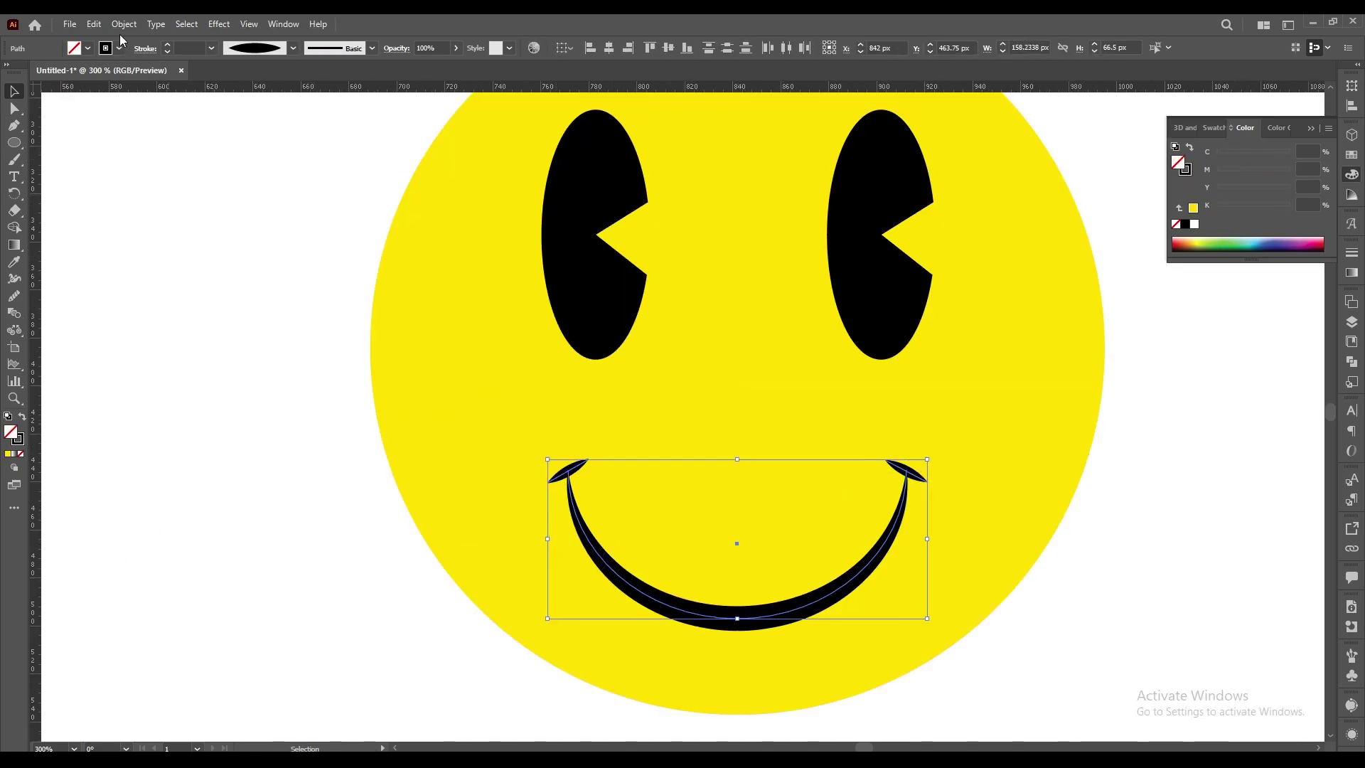
{"action": "left_click", "coordinate": [123, 23]}
{"action": "left_click", "coordinate": [152, 206]}
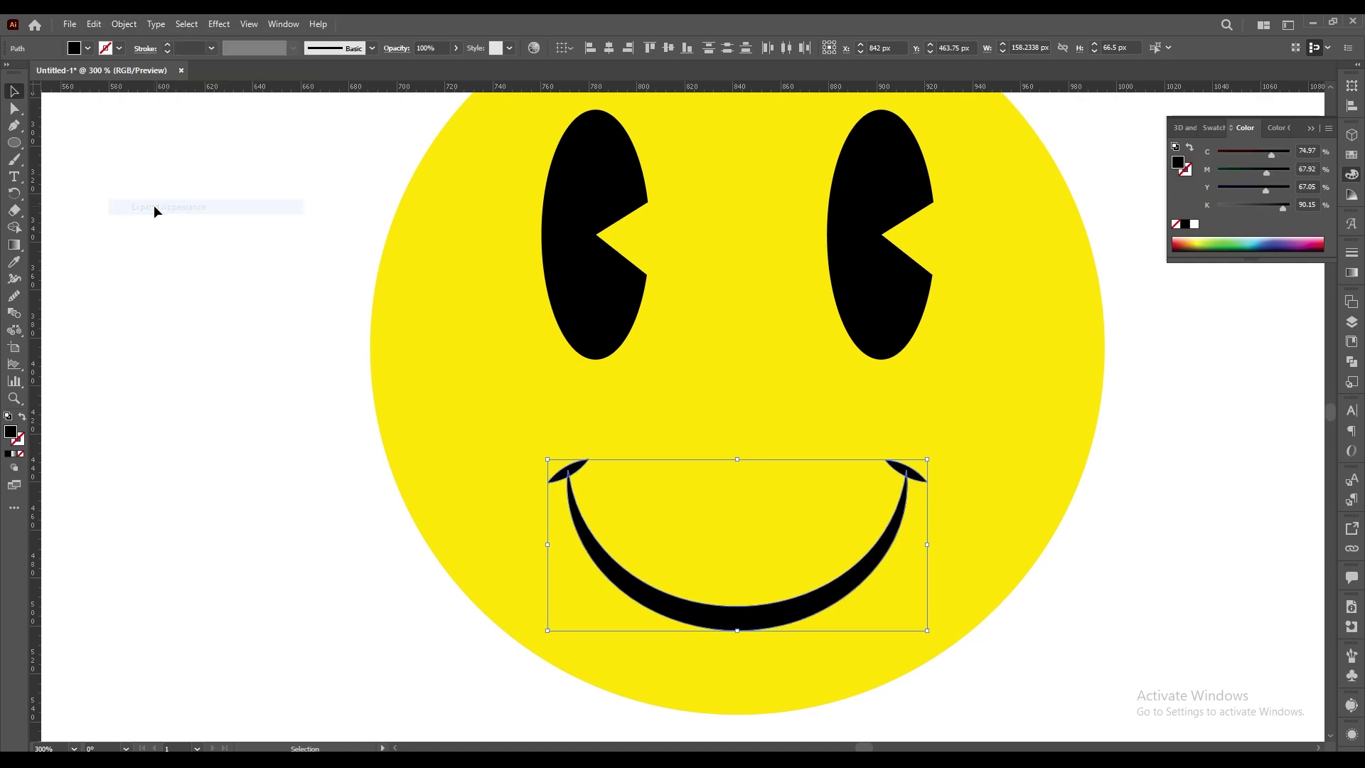
{"action": "left_click", "coordinate": [123, 24]}
{"action": "left_click", "coordinate": [165, 193]}
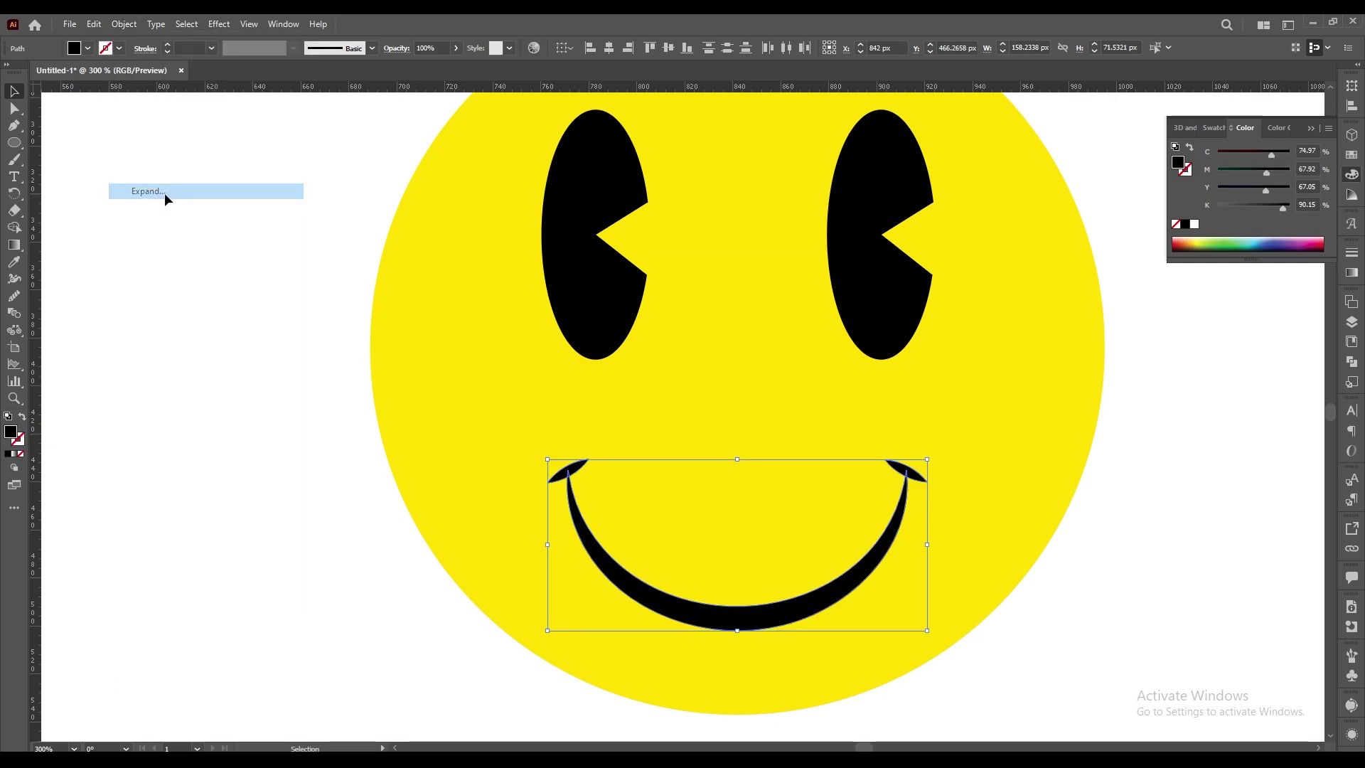
{"action": "left_click", "coordinate": [304, 450]}
{"action": "key", "text": "ctrl+y"}
{"action": "key", "text": "ctrl+y"}
{"action": "key", "text": "ctrl+minus"}
{"action": "key", "text": "ctrl+minus"}
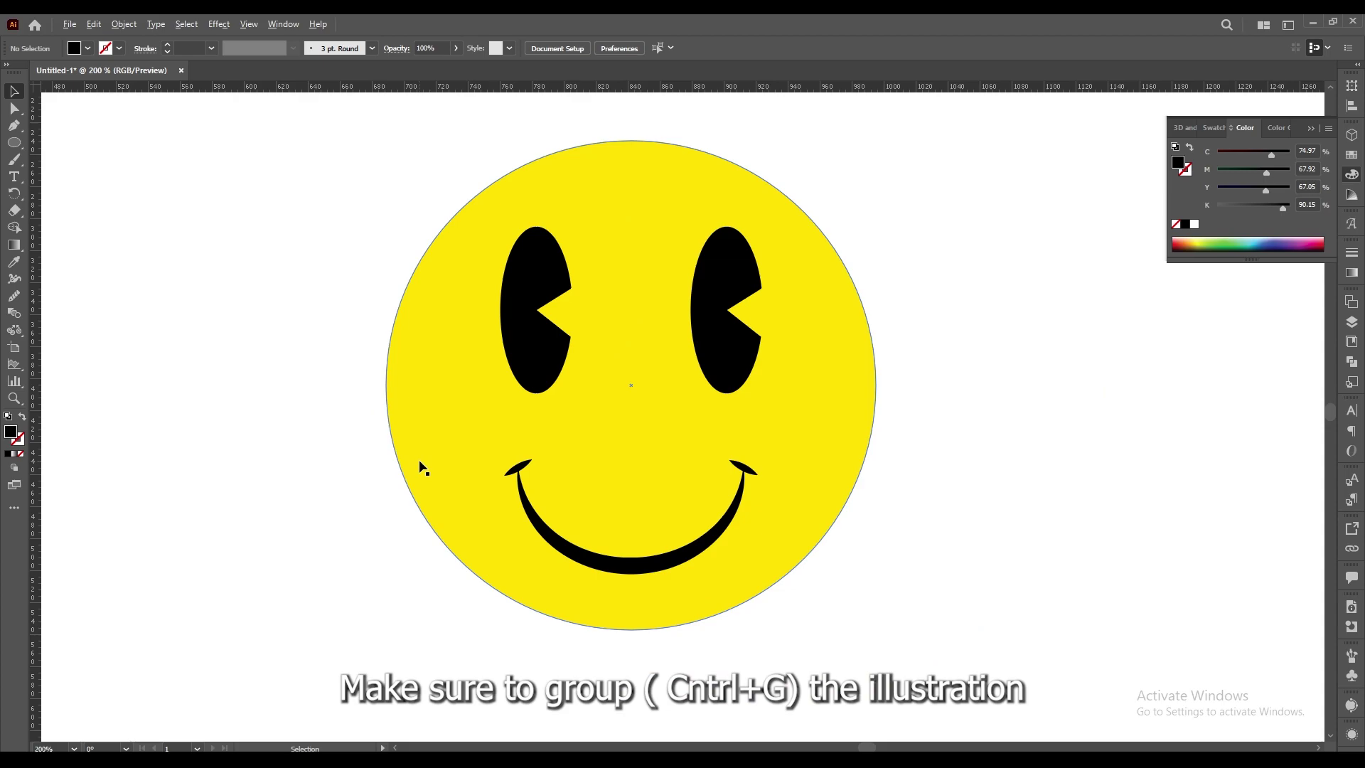
Group all parts of the yellow smiley into one object.
{"action": "key", "text": "v"}
{"action": "left_click_drag", "start_coordinate": [295, 174], "coordinate": [761, 572]}
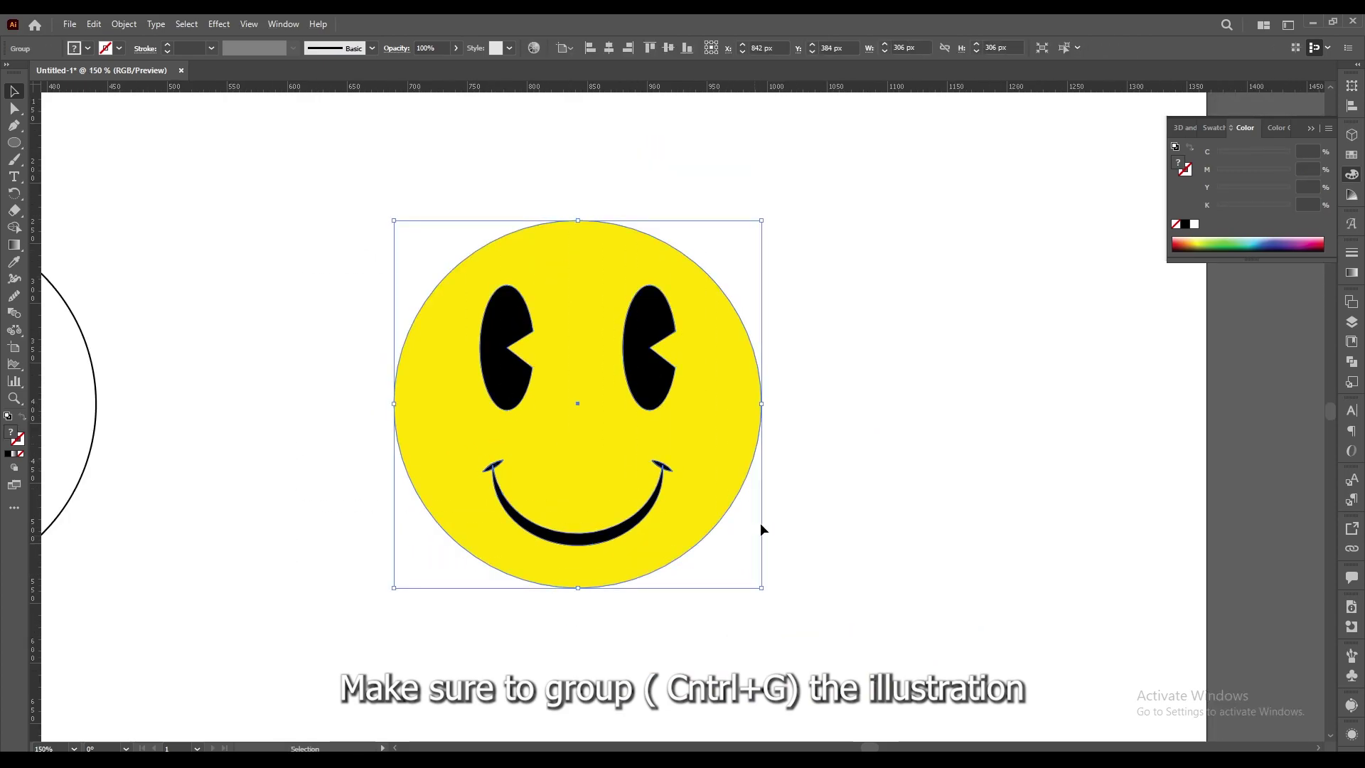
{"action": "key", "text": "ctrl+g"}
{"action": "key", "text": "ctrl+minus"}
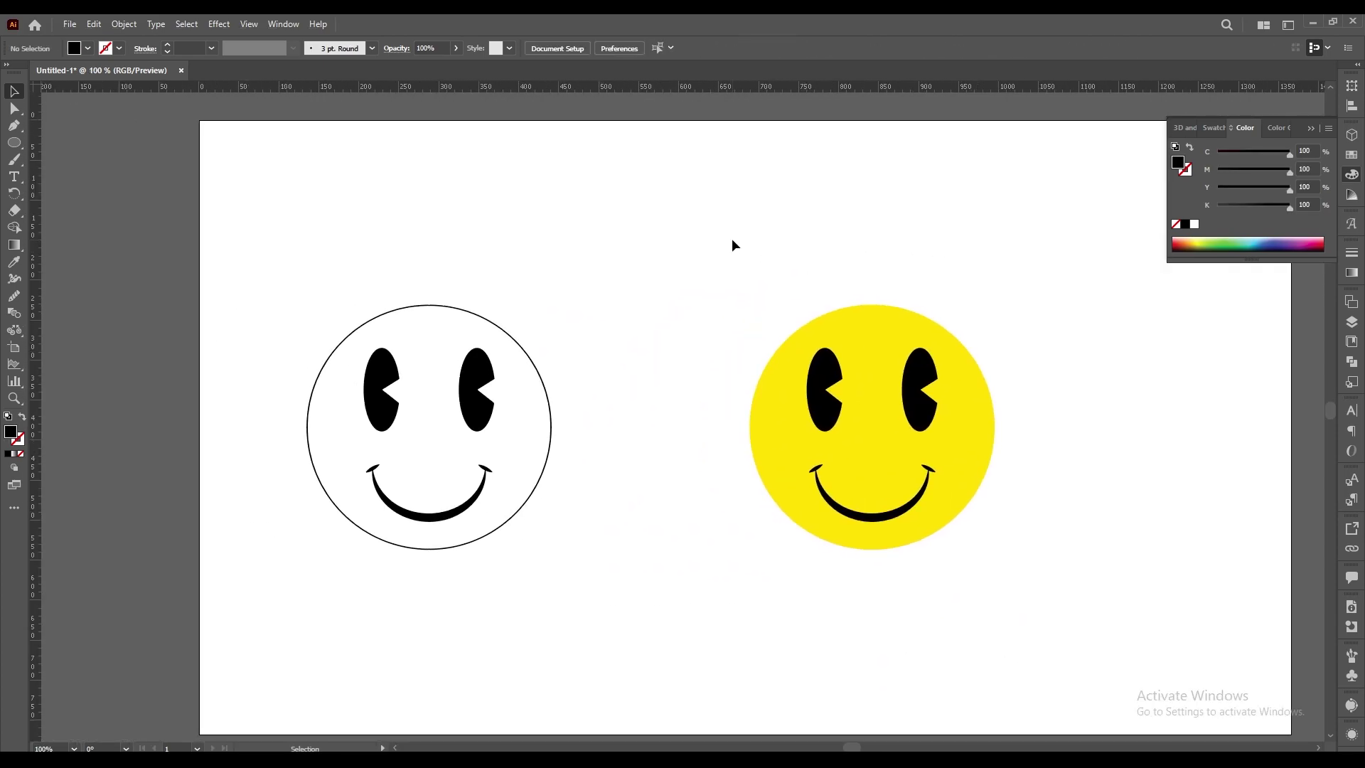
{"action": "left_click_drag", "start_coordinate": [734, 246], "coordinate": [1046, 565]}
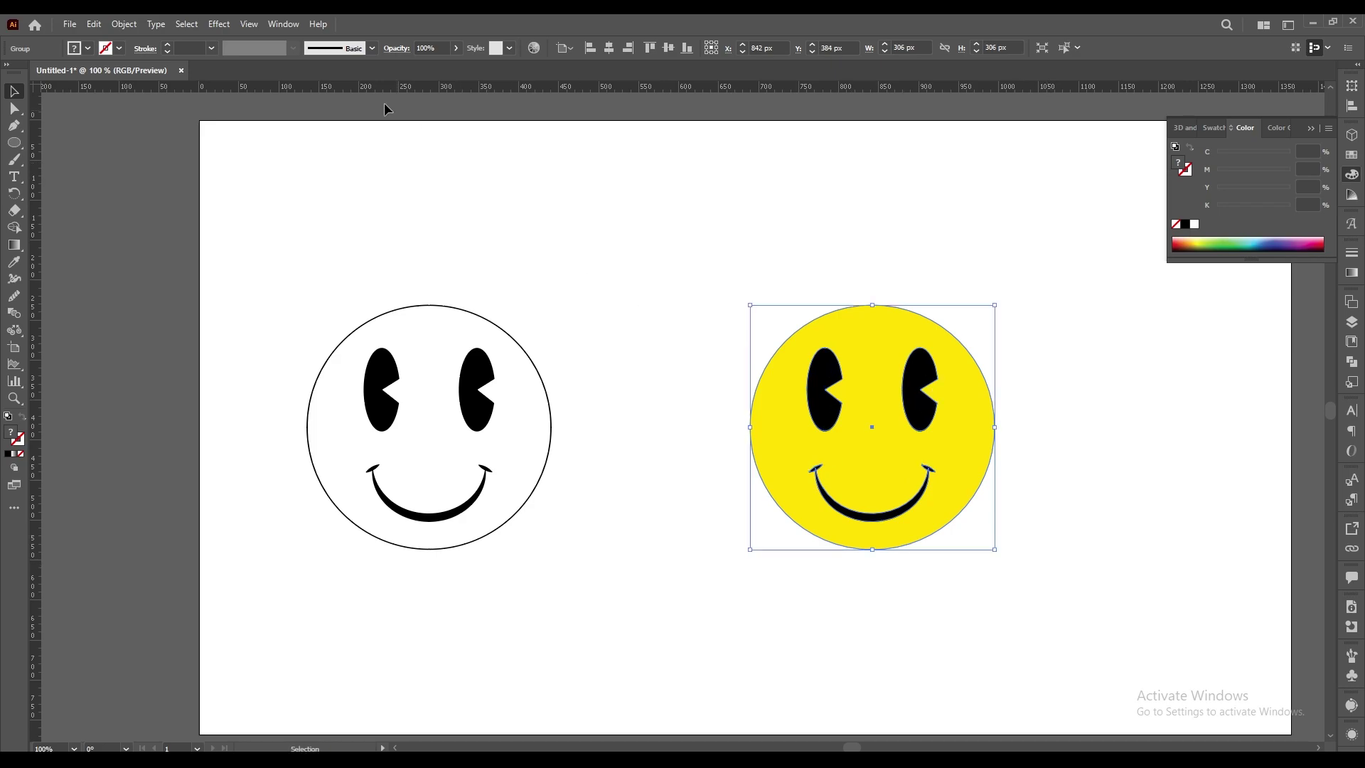
Apply 3D Inflate to the yellow smiley with depth 222 px and volume 90%.
{"action": "left_click", "coordinate": [219, 25]}
{"action": "mouse_move", "coordinate": [257, 105]}
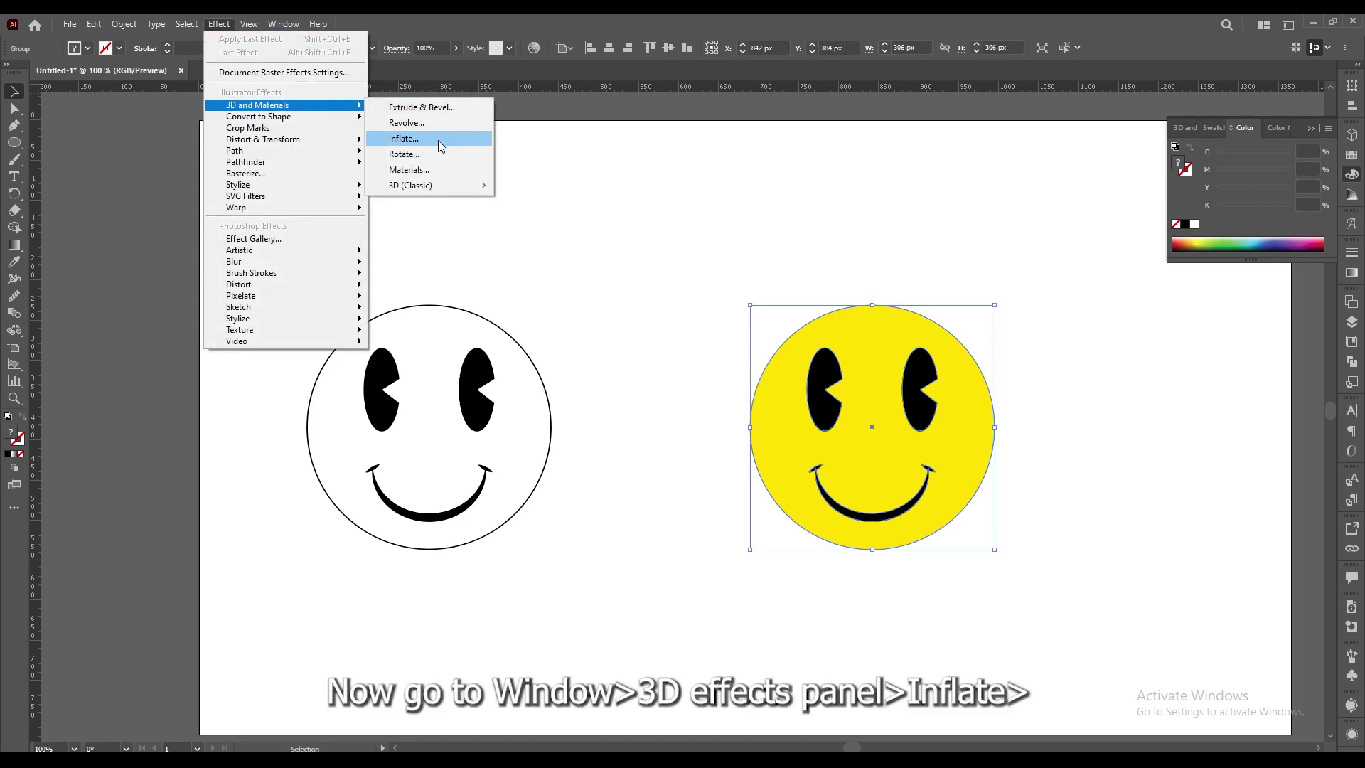
{"action": "left_click", "coordinate": [438, 141]}
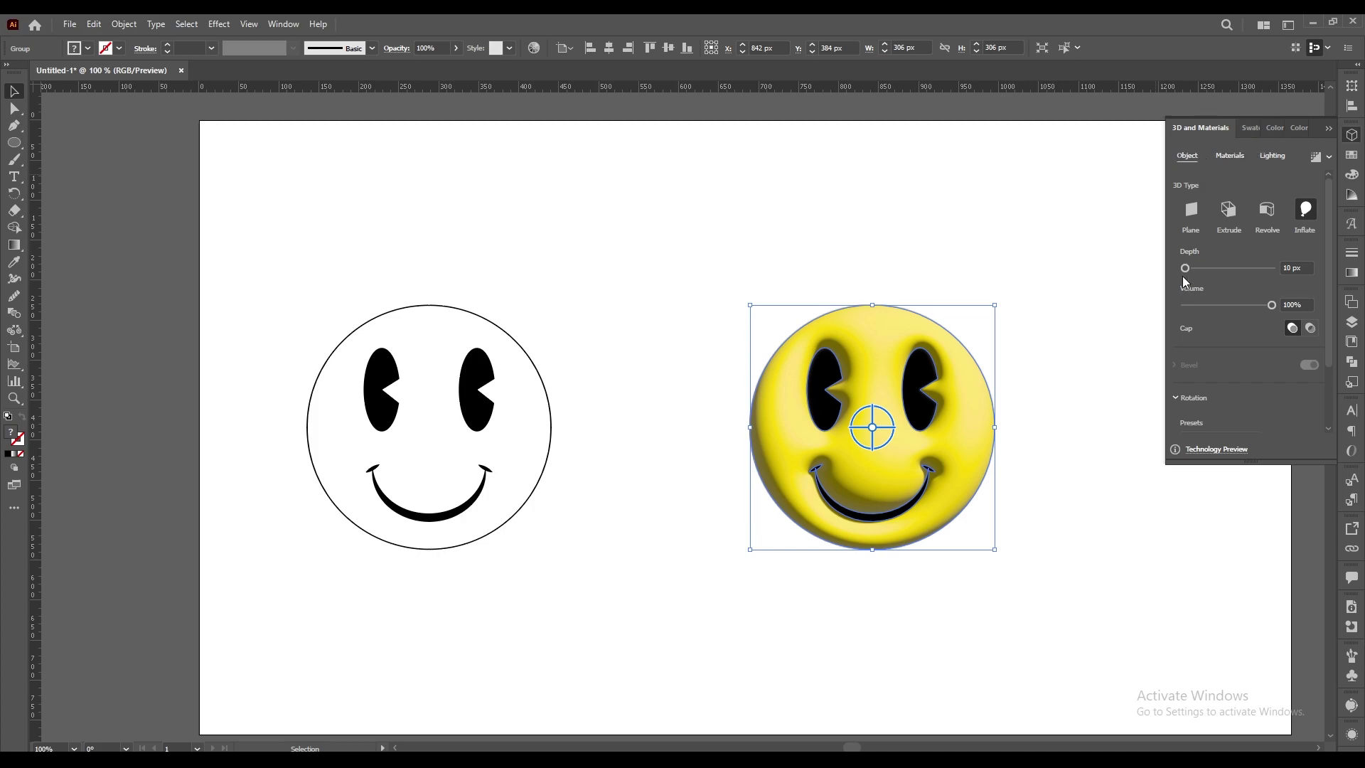
{"action": "left_click_drag", "start_coordinate": [1185, 268], "coordinate": [1193, 272]}
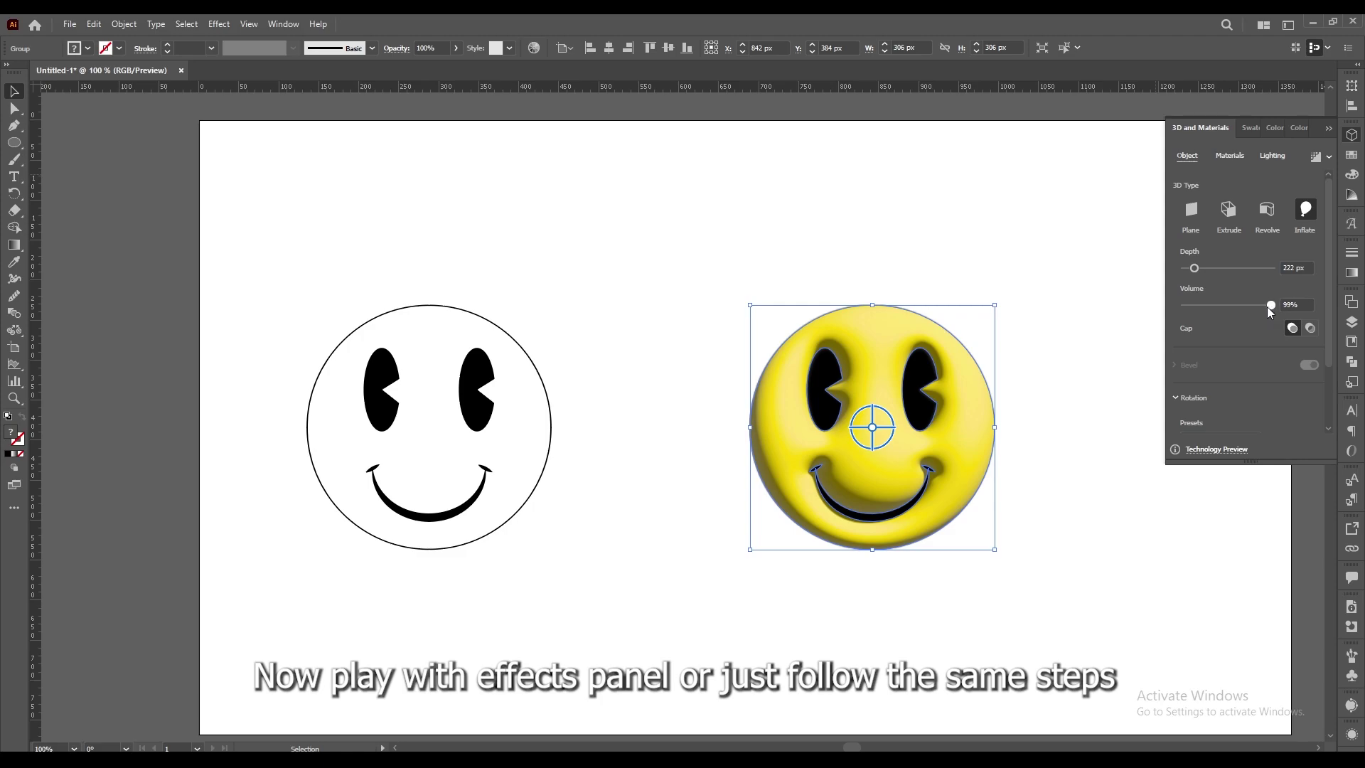
{"action": "left_click_drag", "start_coordinate": [1270, 312], "coordinate": [1265, 314]}
{"action": "left_click", "coordinate": [1307, 304]}
{"action": "type", "text": "90"}
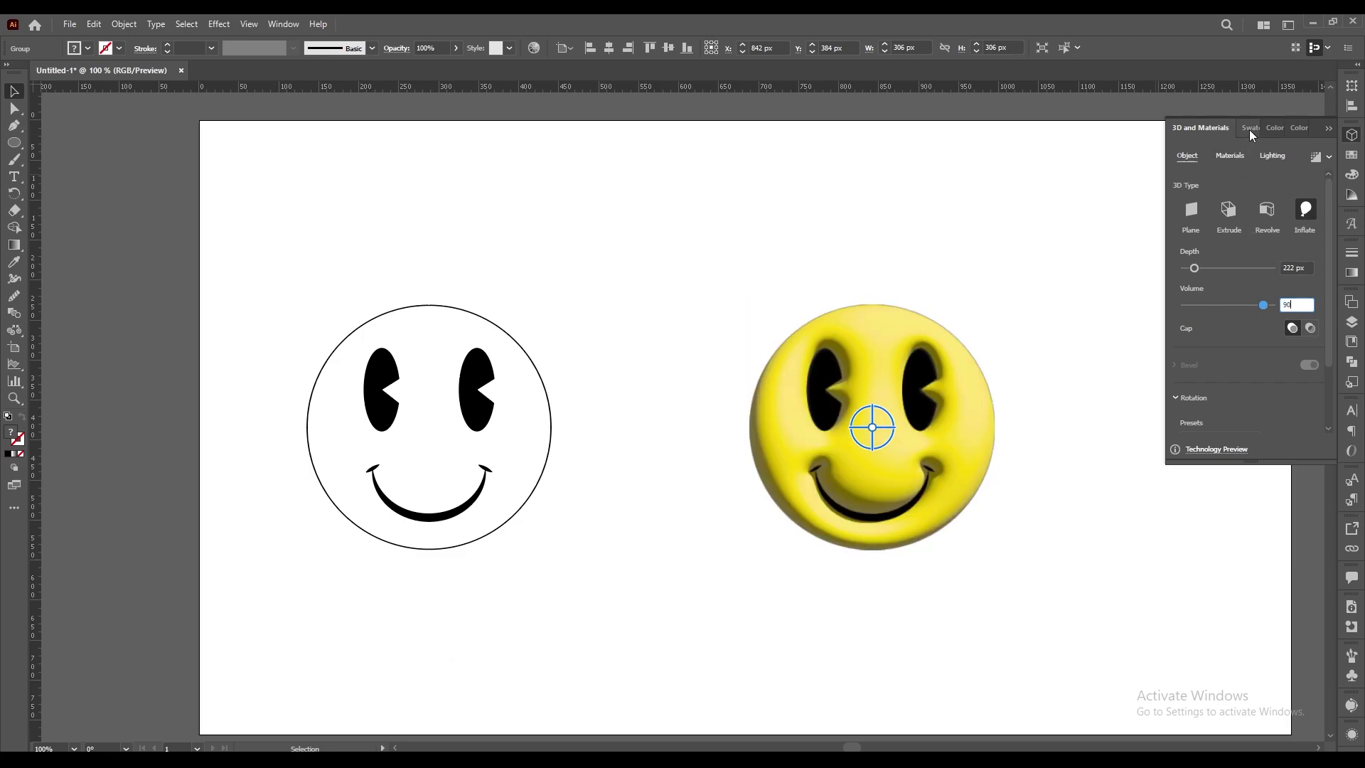
Set the Standard lighting to intensity 67%, rotation 180°, height 42° and softness 60%.
{"action": "left_click", "coordinate": [1231, 156]}
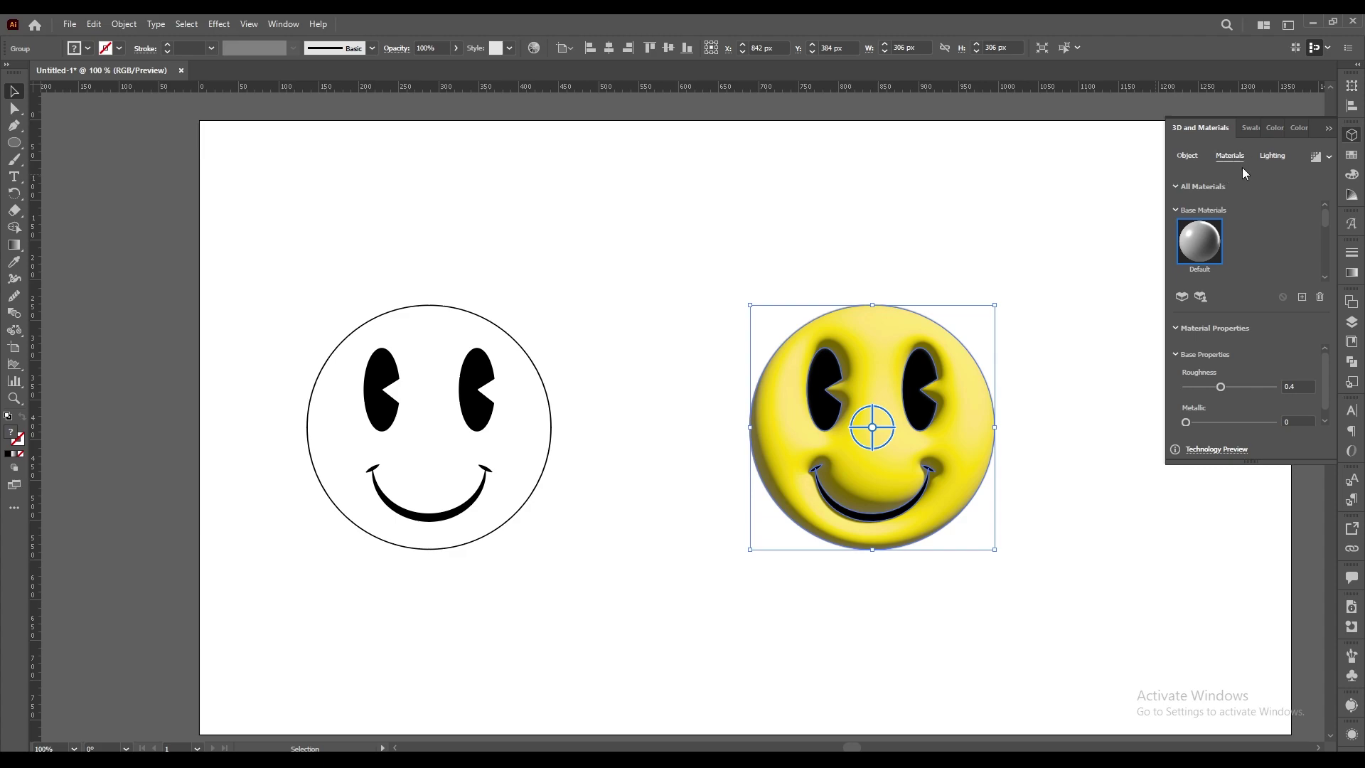
{"action": "left_click", "coordinate": [1274, 156]}
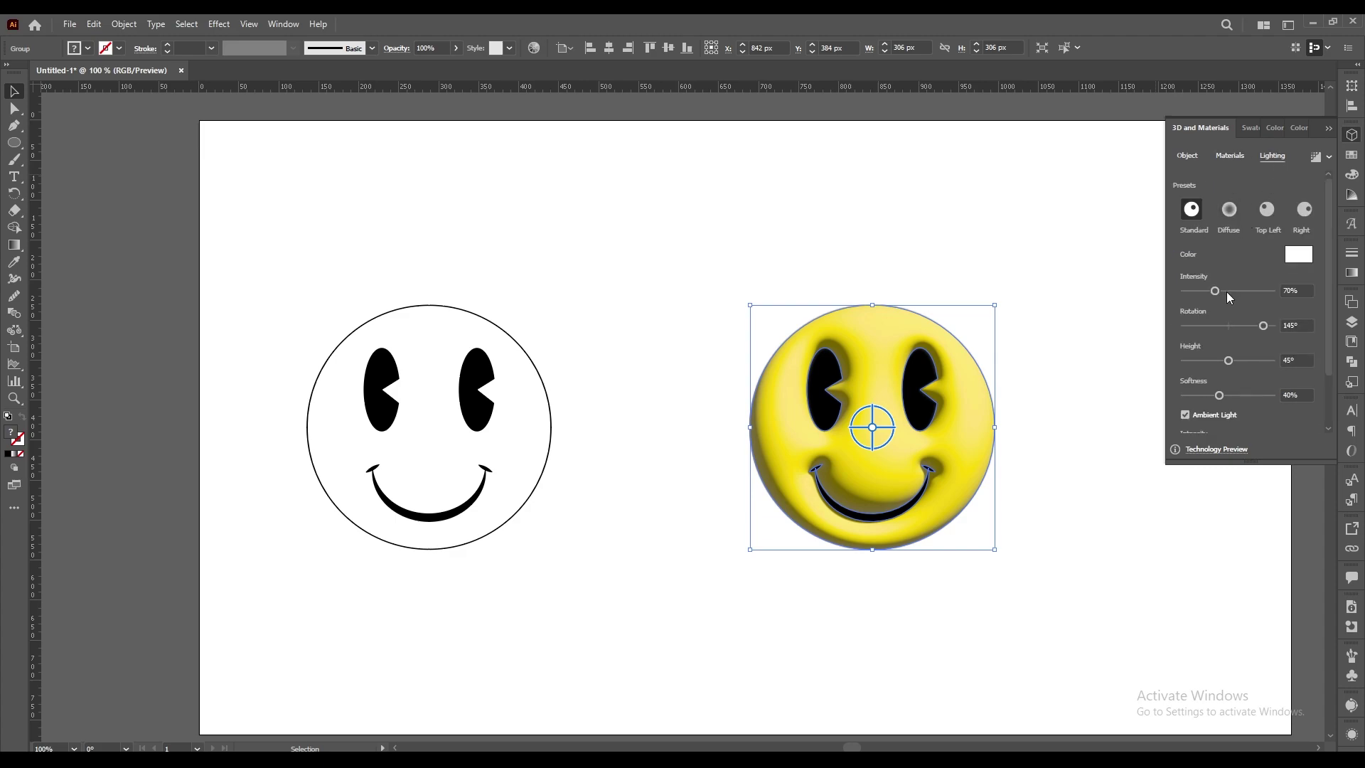
{"action": "left_click", "coordinate": [1267, 210]}
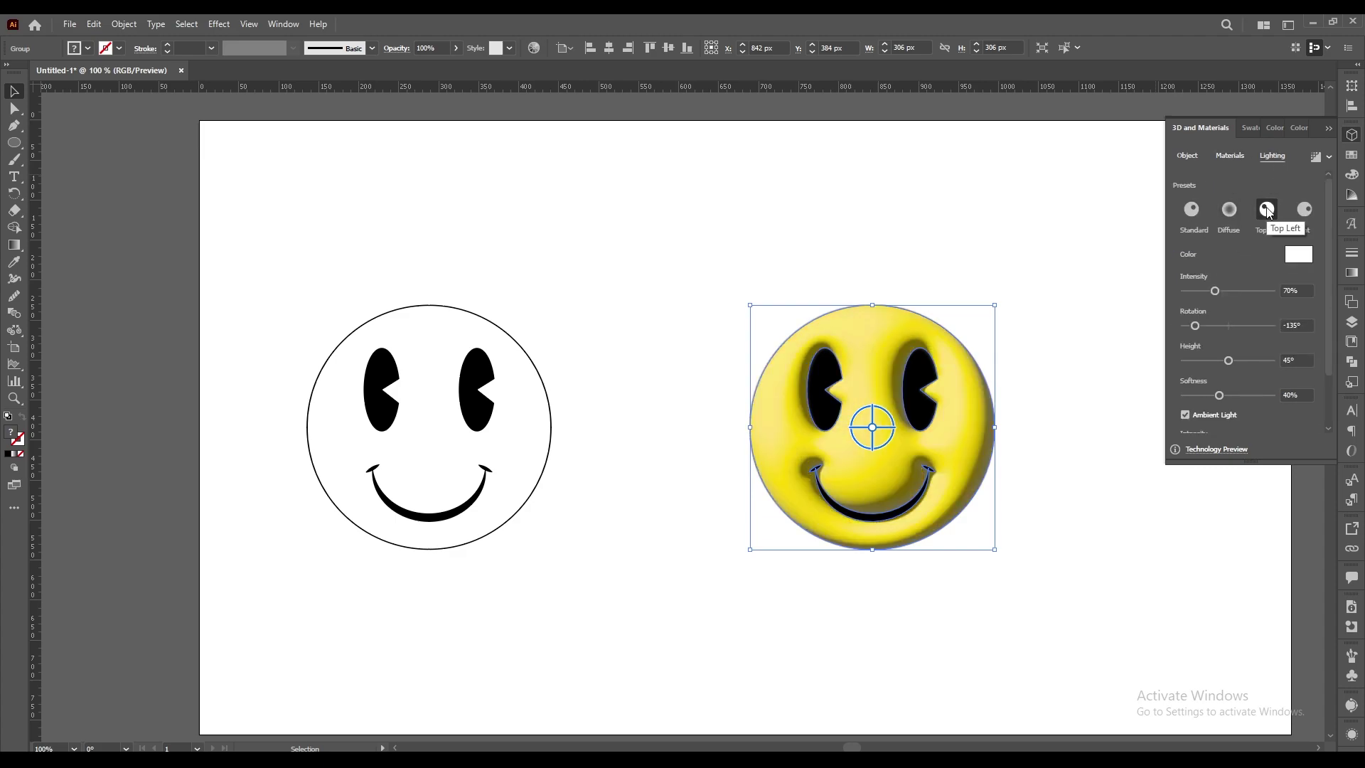
{"action": "left_click", "coordinate": [1193, 219]}
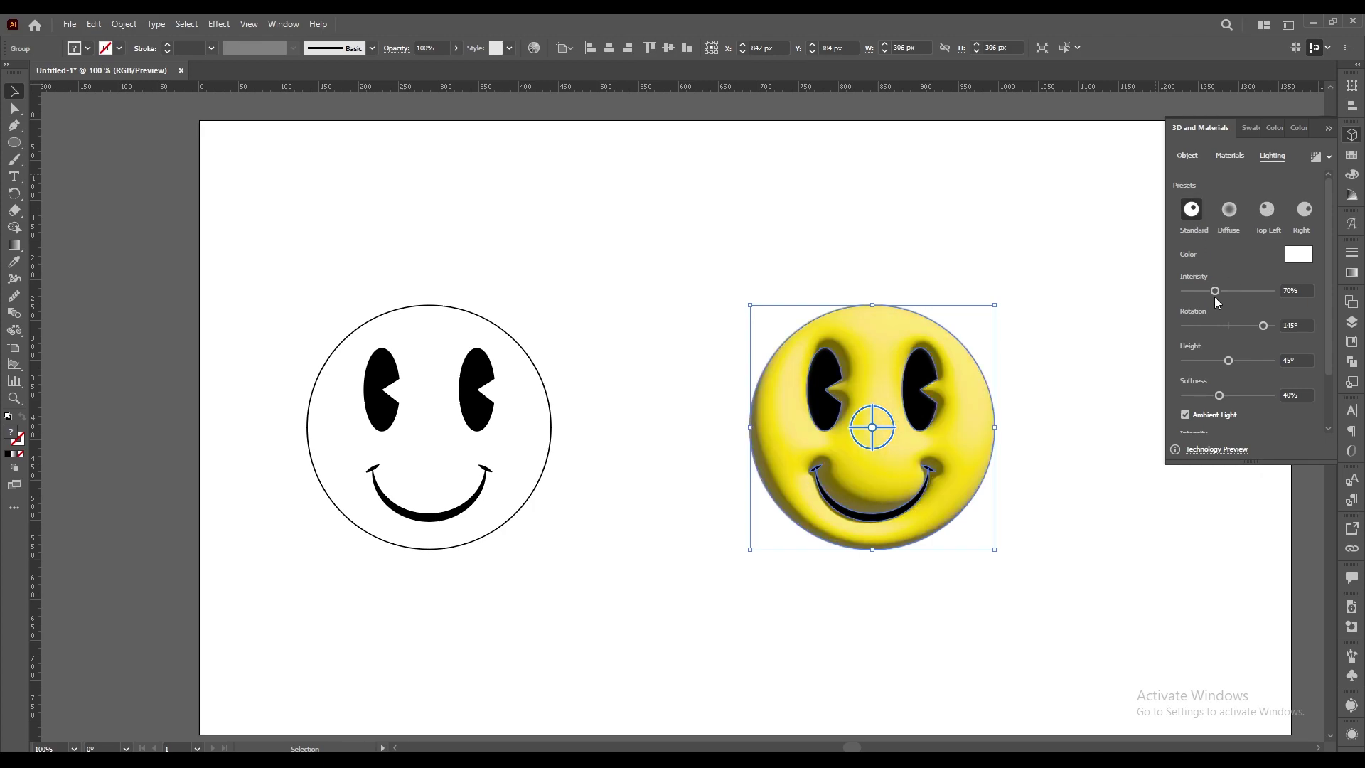
{"action": "left_click_drag", "start_coordinate": [1215, 292], "coordinate": [1214, 292]}
{"action": "left_click_drag", "start_coordinate": [1264, 326], "coordinate": [1272, 325]}
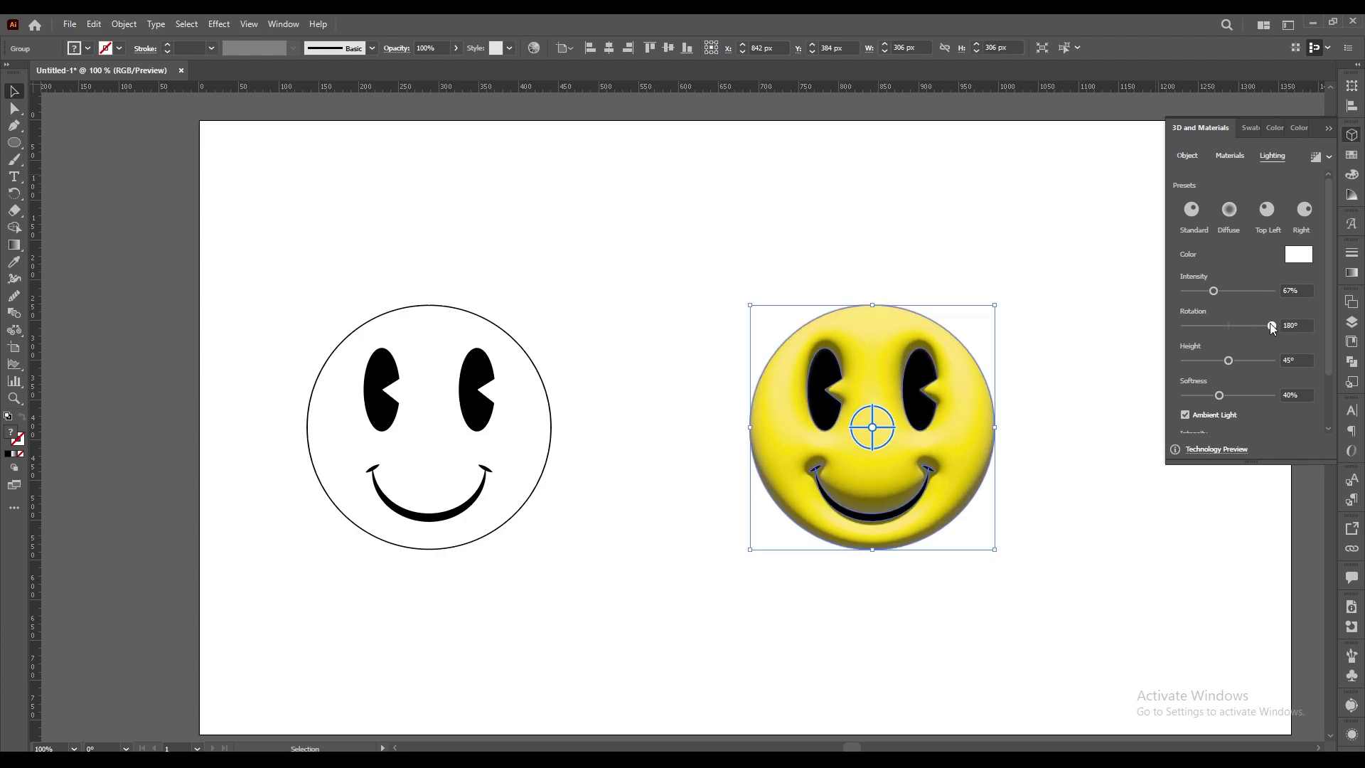
{"action": "left_click_drag", "start_coordinate": [1229, 361], "coordinate": [1228, 360]}
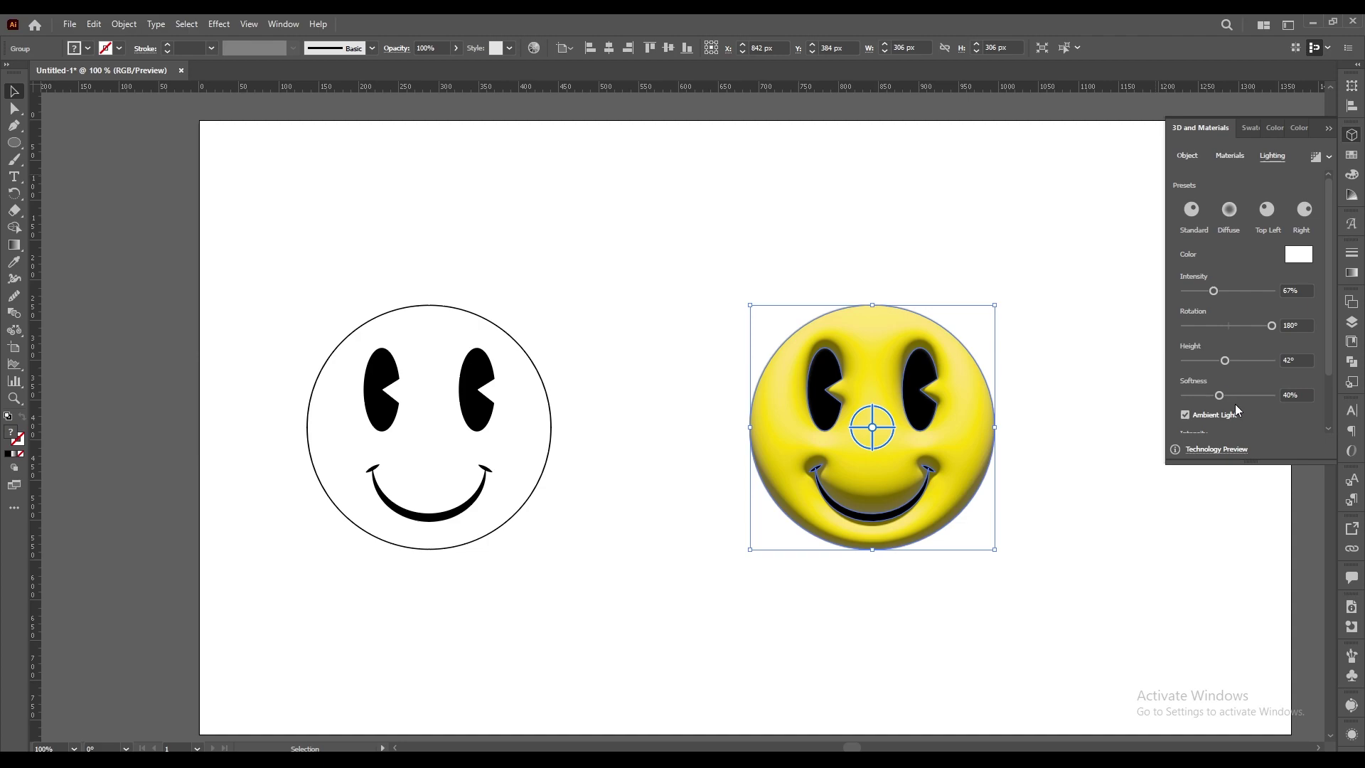
{"action": "left_click_drag", "start_coordinate": [1219, 396], "coordinate": [1237, 395]}
Render the 3D yellow smiley with Ray Tracing at Medium render quality.
{"action": "left_click", "coordinate": [1315, 157]}
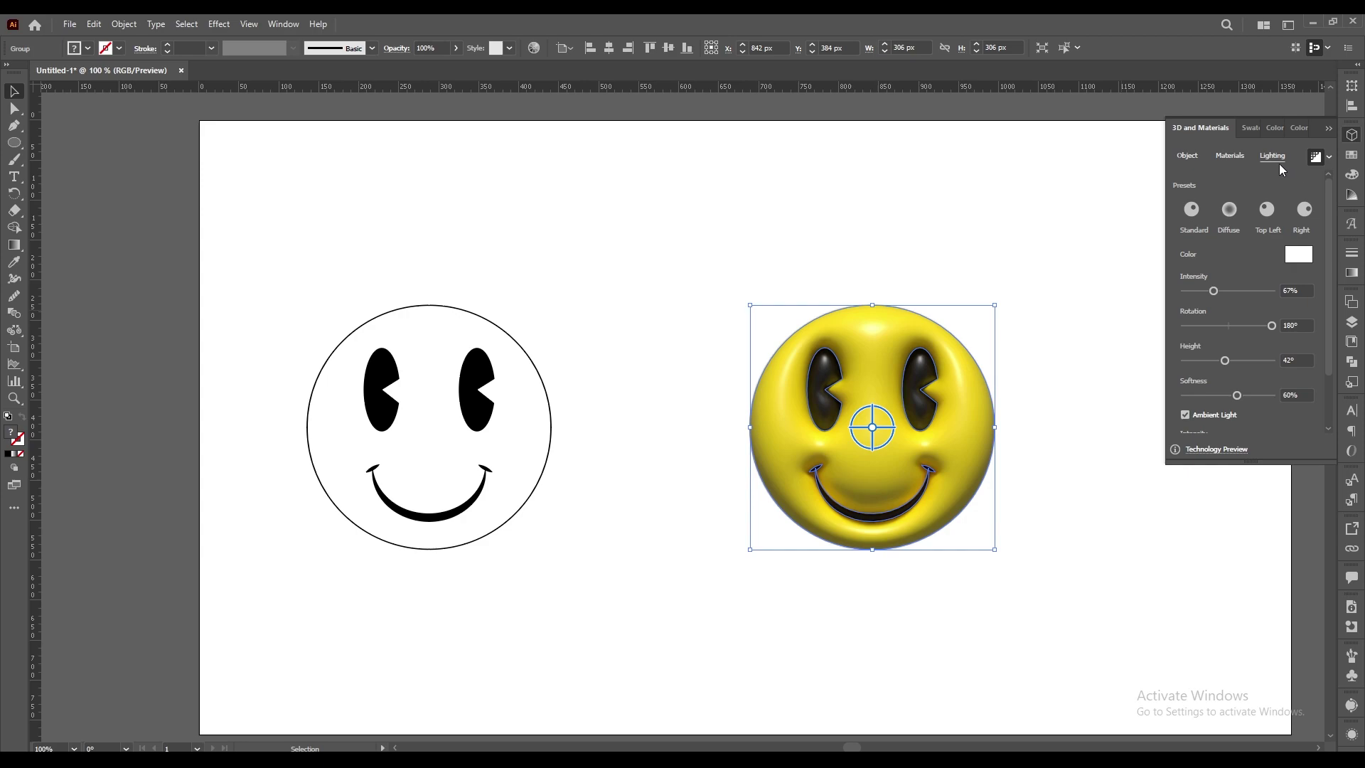
{"action": "left_click", "coordinate": [1330, 158]}
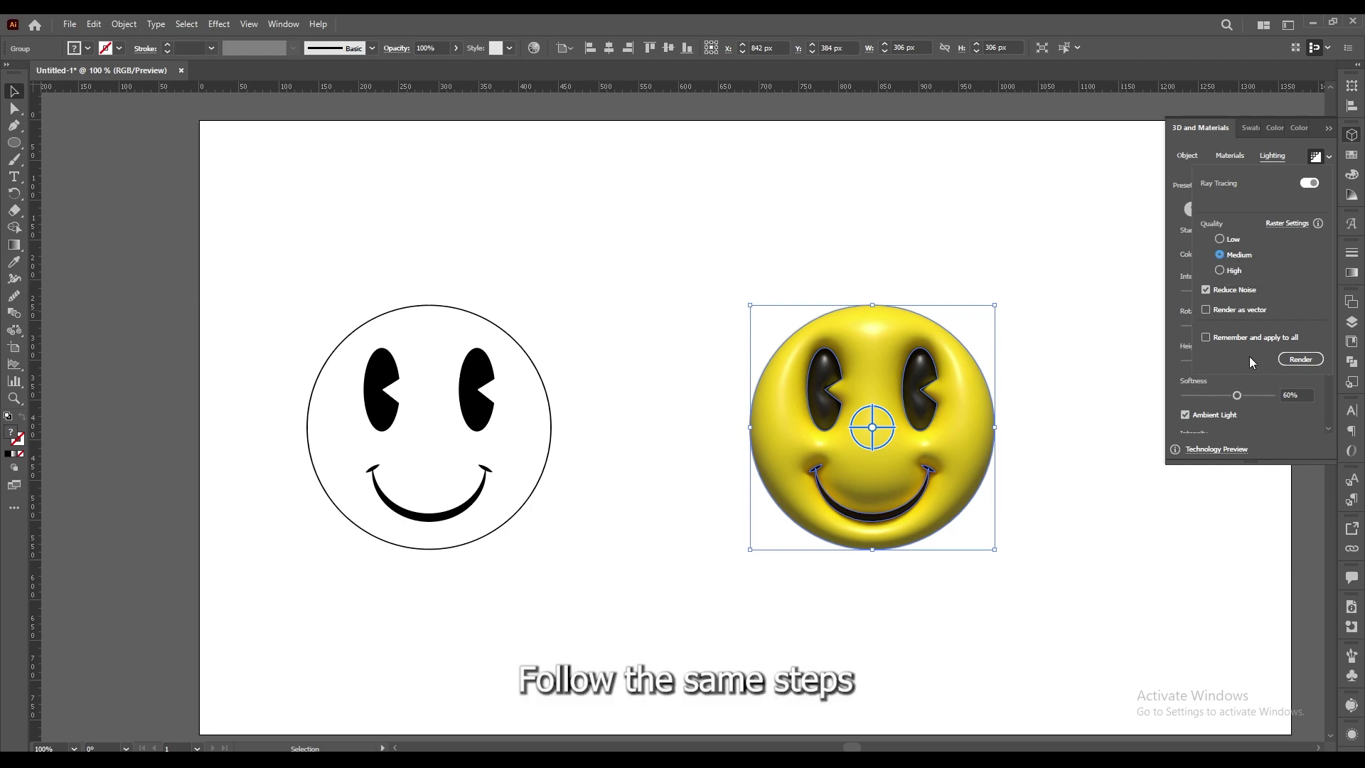
{"action": "left_click", "coordinate": [1279, 145]}
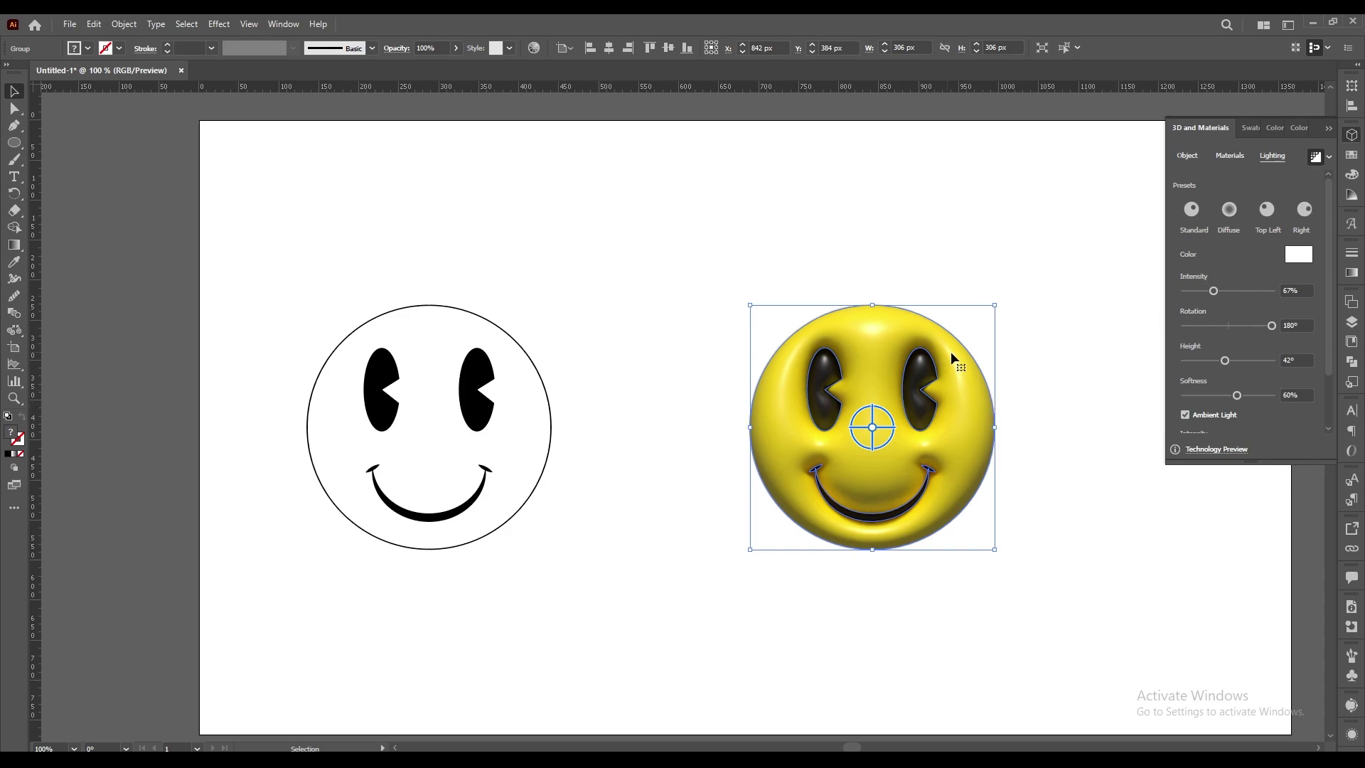
{"action": "left_click", "coordinate": [1316, 158]}
Set the smiley's Ambient Light intensity to 68% and Shadows Softness to 56%.
{"action": "scroll", "coordinate": [1332, 384], "scroll_direction": "down", "scroll_amount": 3}
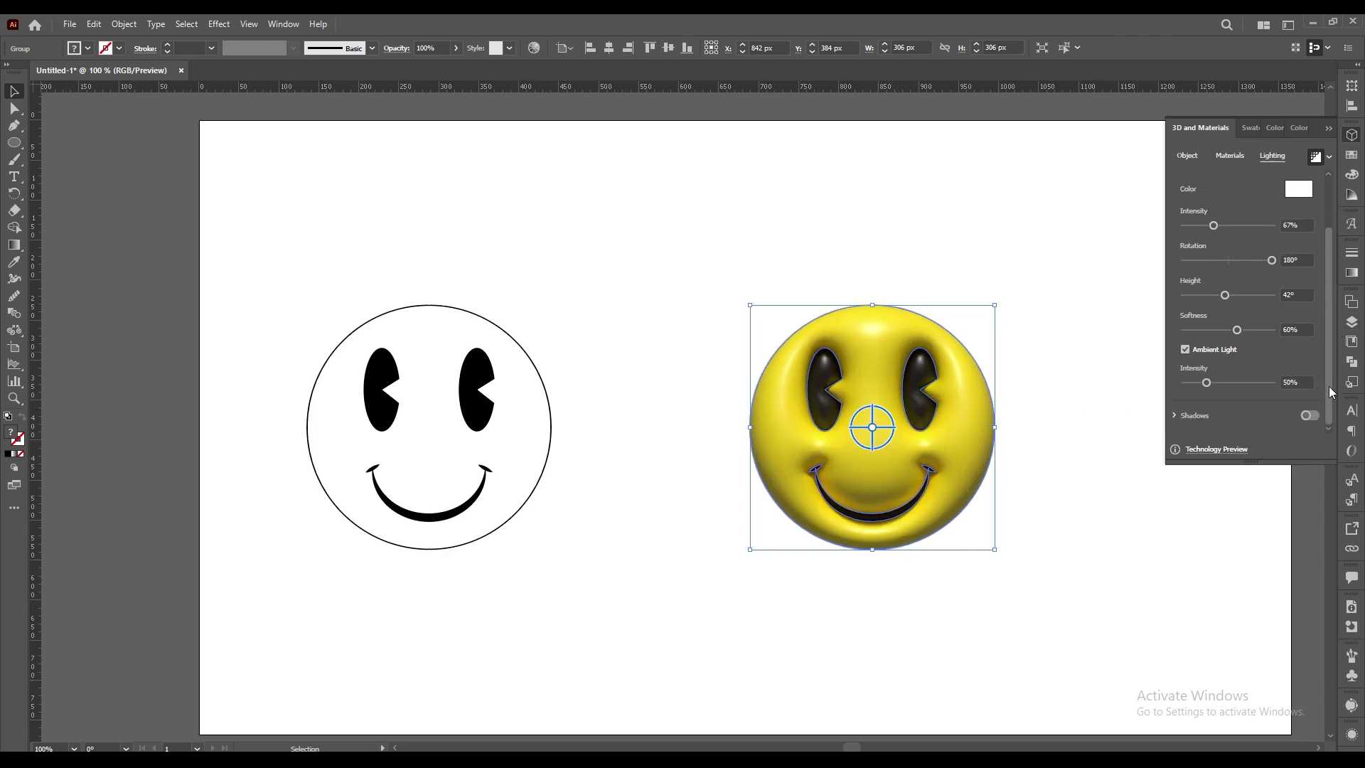
{"action": "left_click_drag", "start_coordinate": [1213, 382], "coordinate": [1217, 384]}
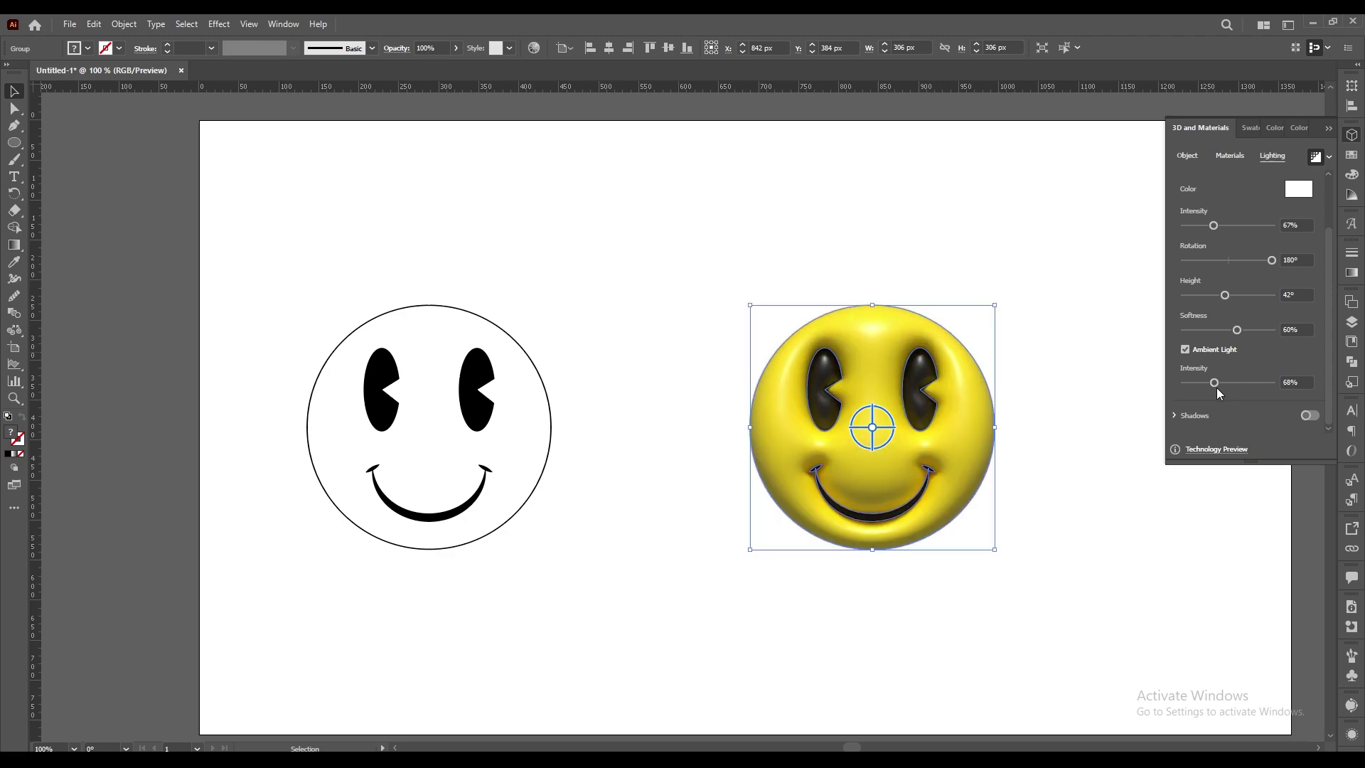
{"action": "left_click", "coordinate": [1176, 415]}
{"action": "key", "text": "Left"}
{"action": "key", "text": "Left"}
{"action": "key", "text": "Left"}
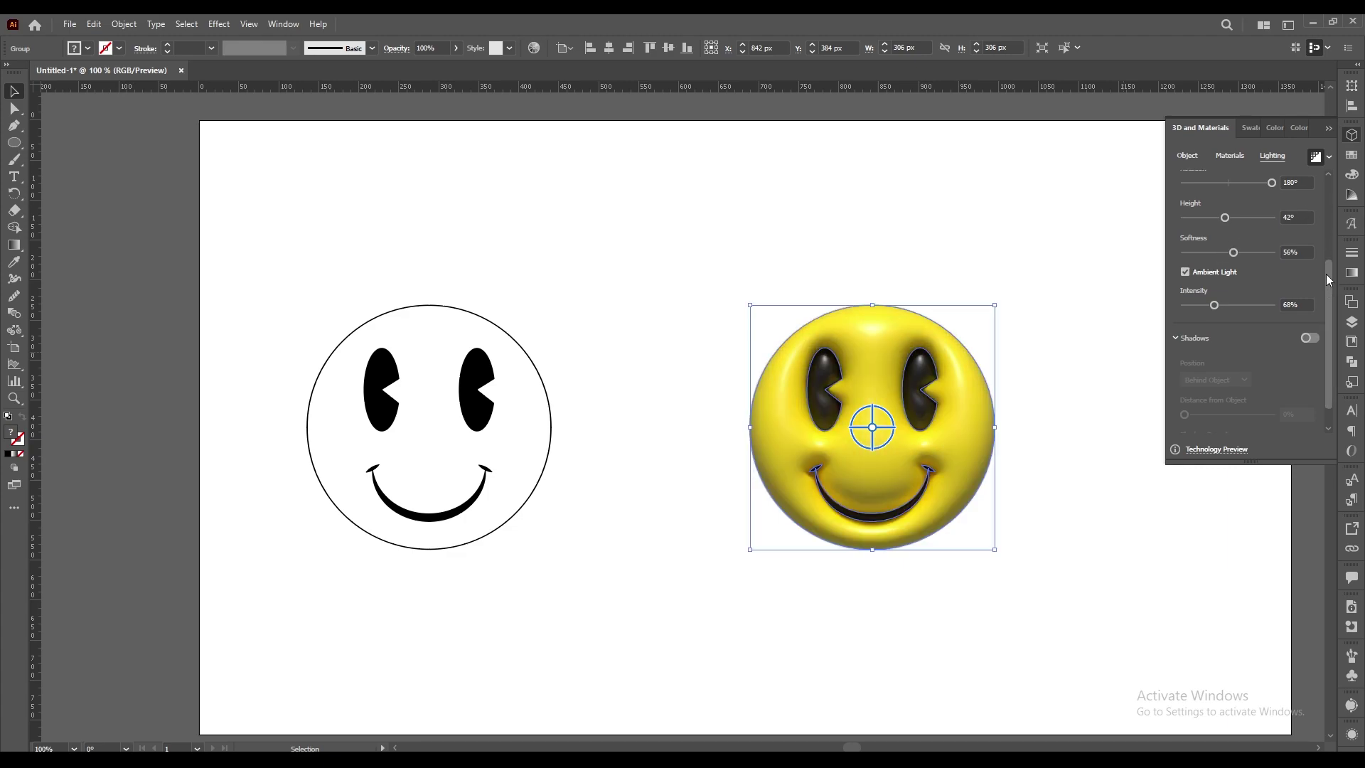
{"action": "left_click_drag", "start_coordinate": [1325, 274], "coordinate": [1325, 195]}
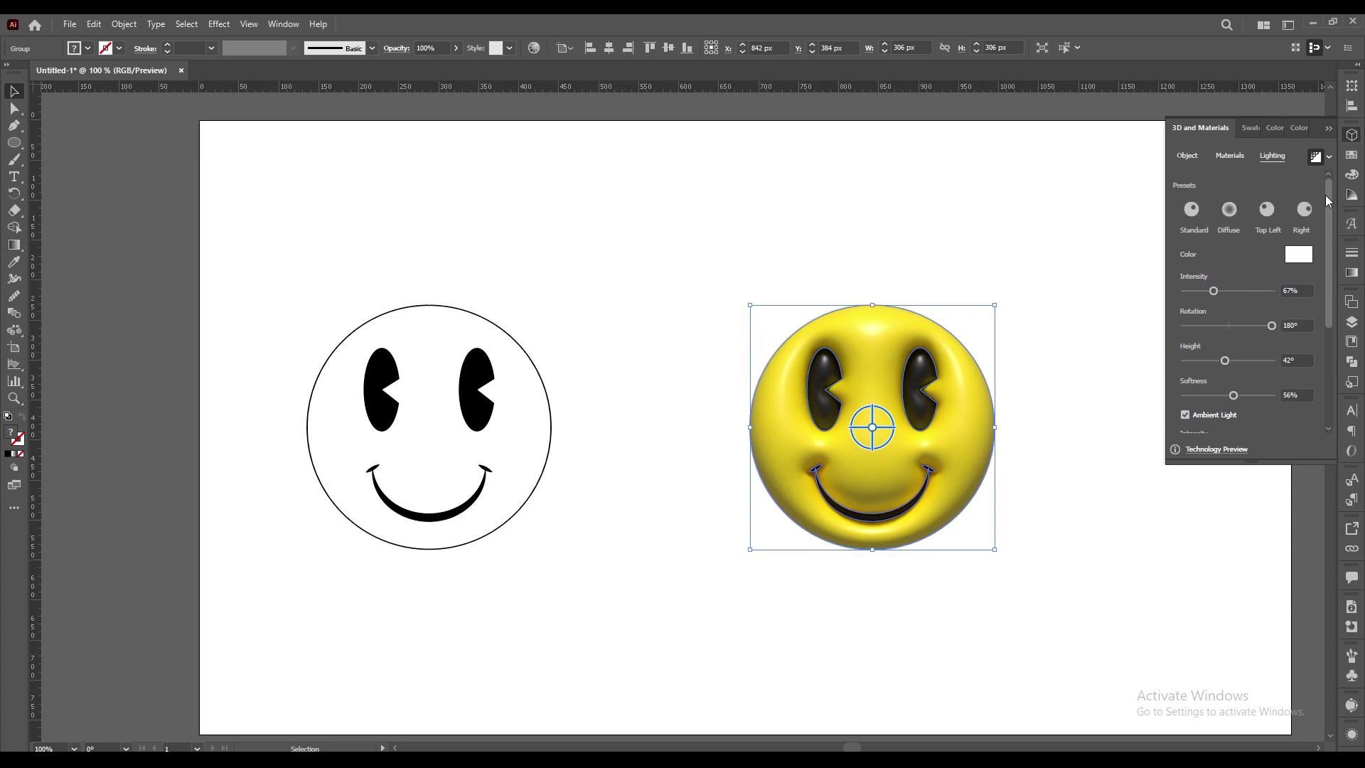
{"action": "left_click", "coordinate": [1329, 128]}
Nudge the 3D smiley down so it sits level with the flat outline smiley.
{"action": "left_click", "coordinate": [1043, 305]}
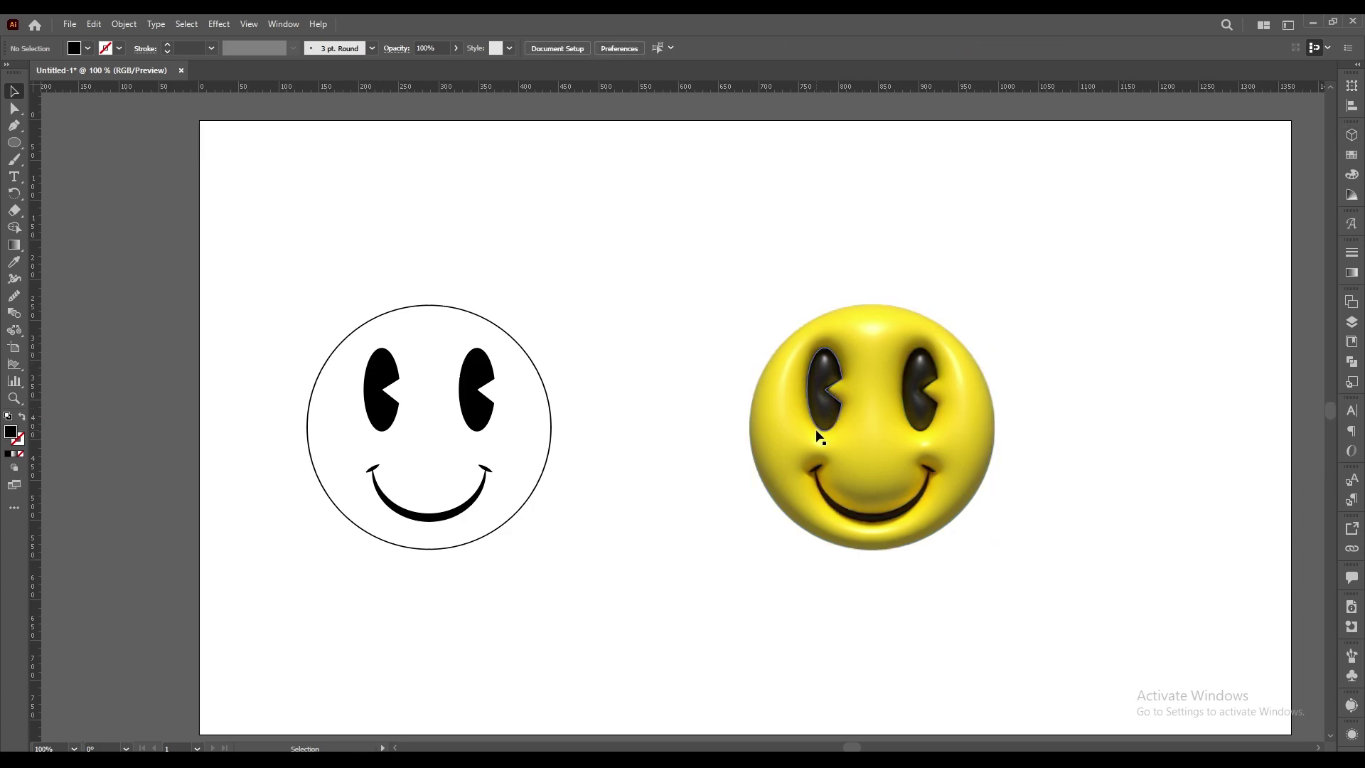
{"action": "scroll", "coordinate": [820, 436], "scroll_direction": "right", "scroll_amount": 2}
{"action": "scroll", "coordinate": [360, 395], "scroll_direction": "up", "scroll_amount": 1}
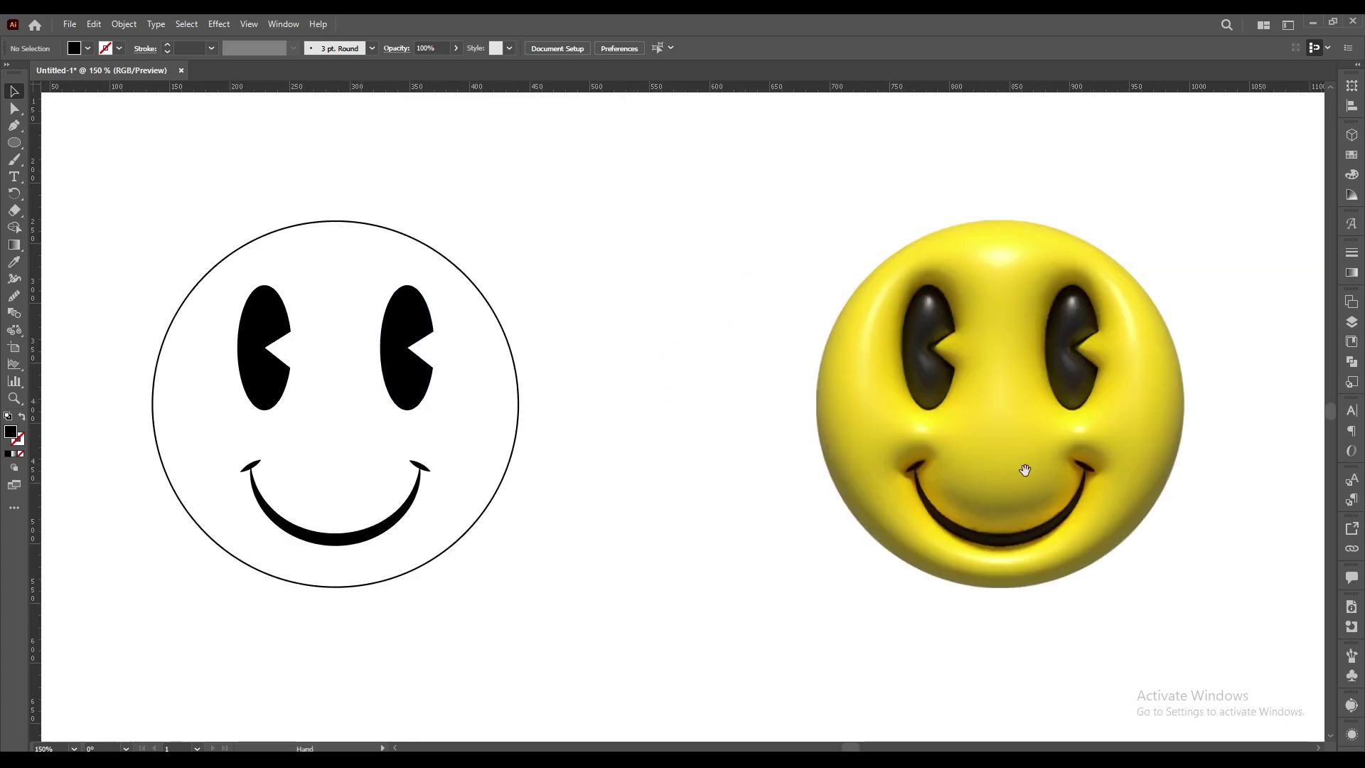
{"action": "scroll", "coordinate": [1127, 478], "scroll_direction": "right", "scroll_amount": 3}
{"action": "scroll", "coordinate": [940, 416], "scroll_direction": "up", "scroll_amount": 1}
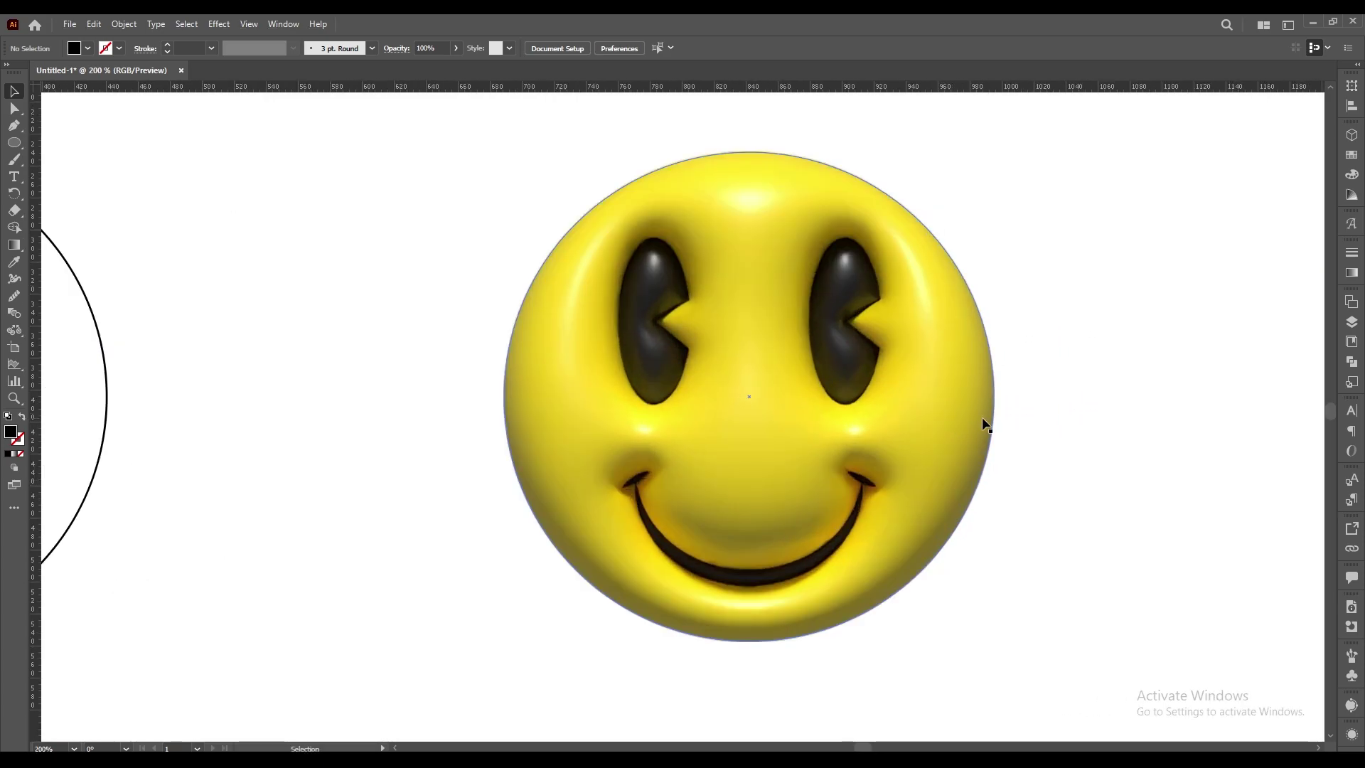
{"action": "scroll", "coordinate": [1060, 276], "scroll_direction": "down", "scroll_amount": 1}
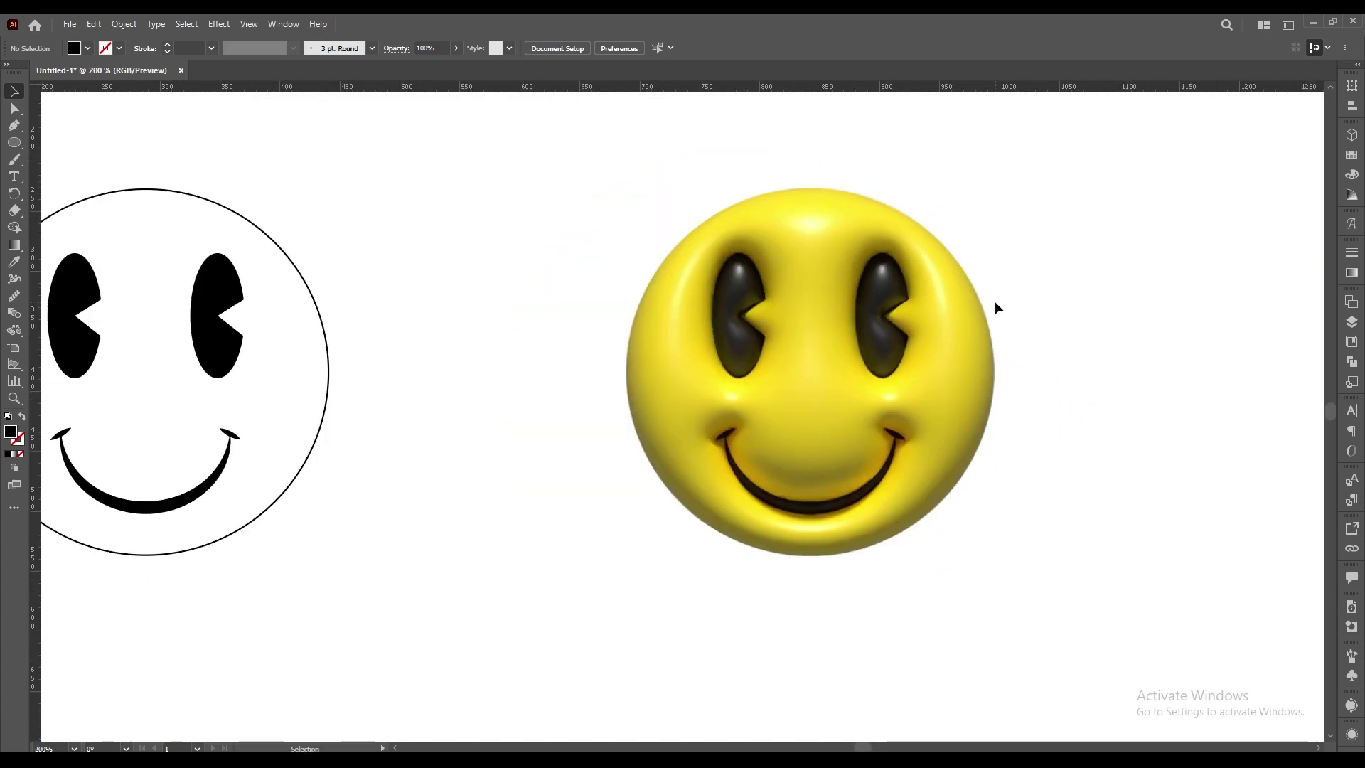
{"action": "mouse_move", "coordinate": [817, 347]}
{"action": "left_mouse_down"}
{"action": "mouse_move", "coordinate": [888, 348]}
{"action": "mouse_move", "coordinate": [832, 359]}
{"action": "left_mouse_up"}
Fit the whole artboard in view and marquee-select both smileys.
{"action": "key", "text": "ctrl+shift+a"}
{"action": "key", "text": "ctrl+0"}
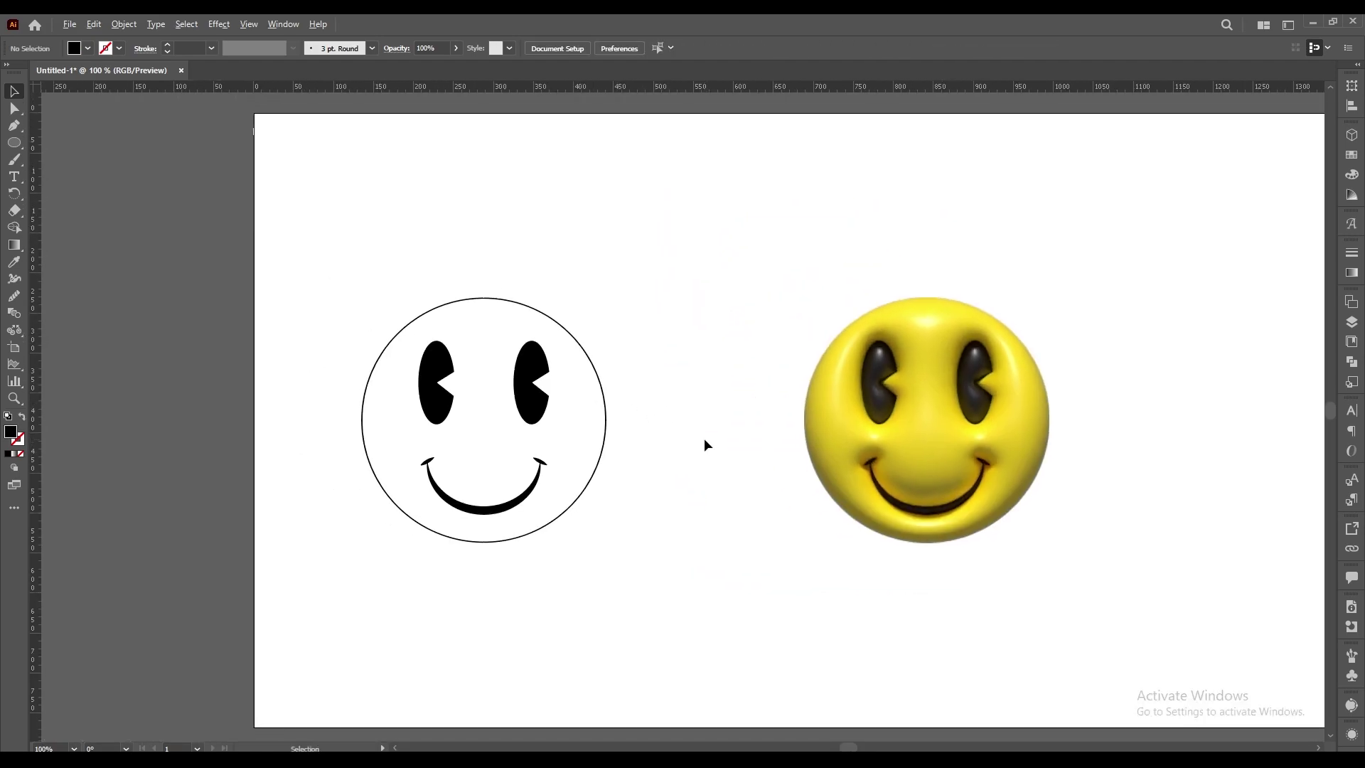
{"action": "key", "text": "ctrl+minus"}
{"action": "left_click_drag", "start_coordinate": [466, 311], "coordinate": [962, 542]}
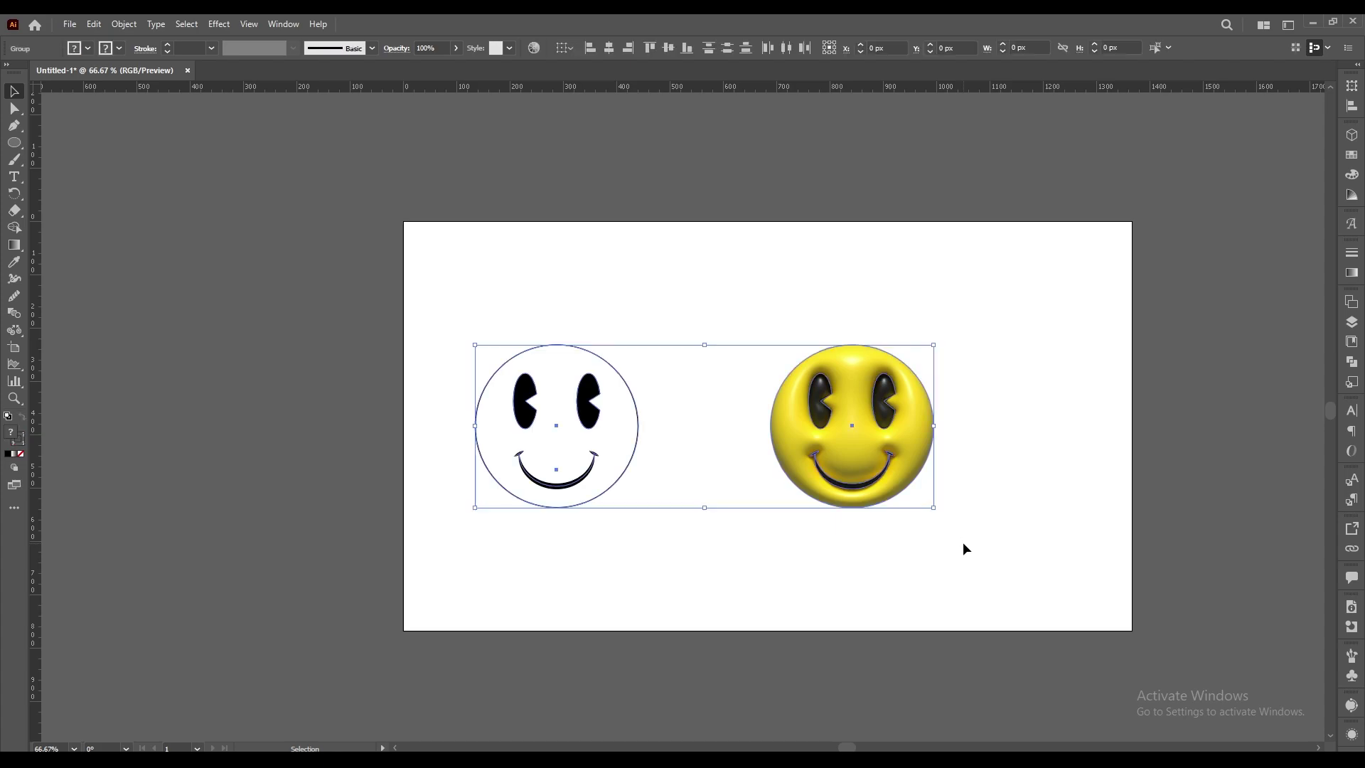
Align both smileys to the artboard's horizontal center, then deselect them.
{"action": "key", "text": "ctrl+shift+b"}
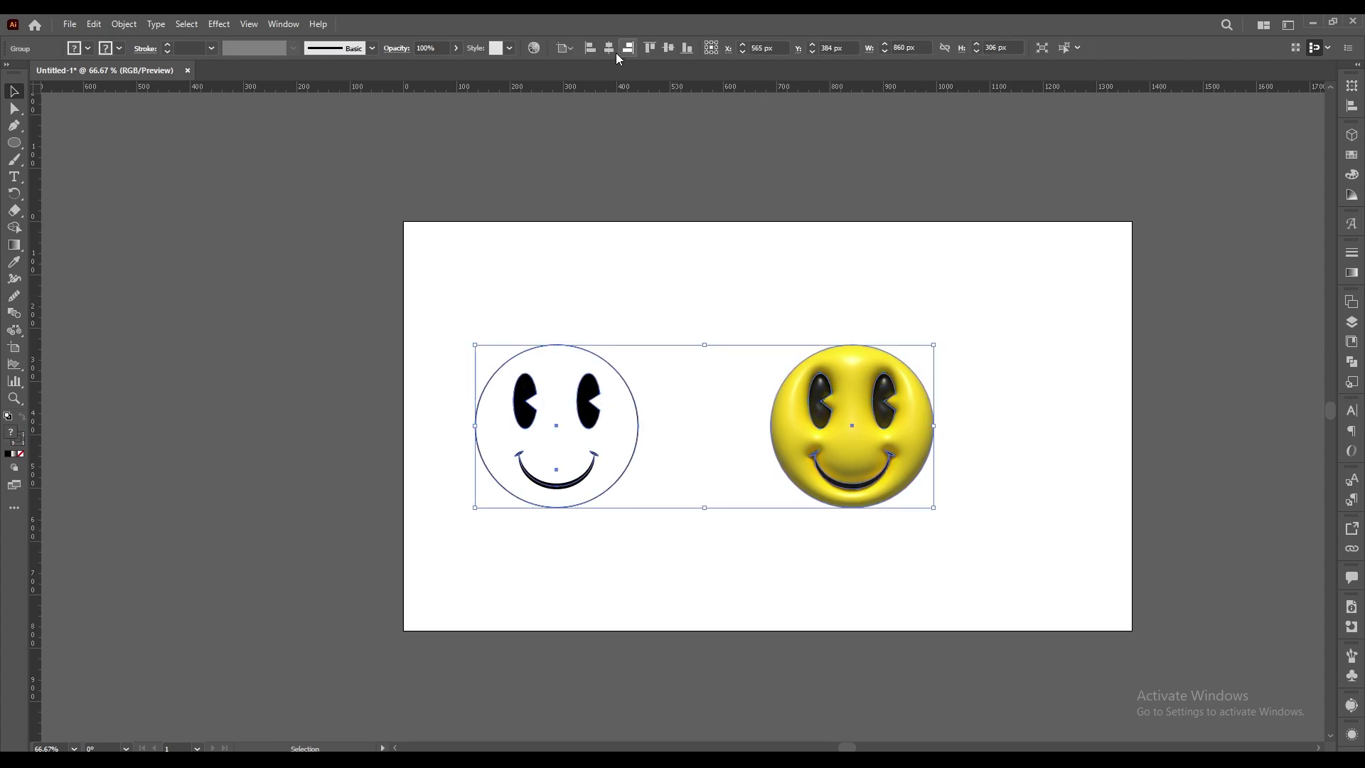
{"action": "left_click", "coordinate": [609, 47]}
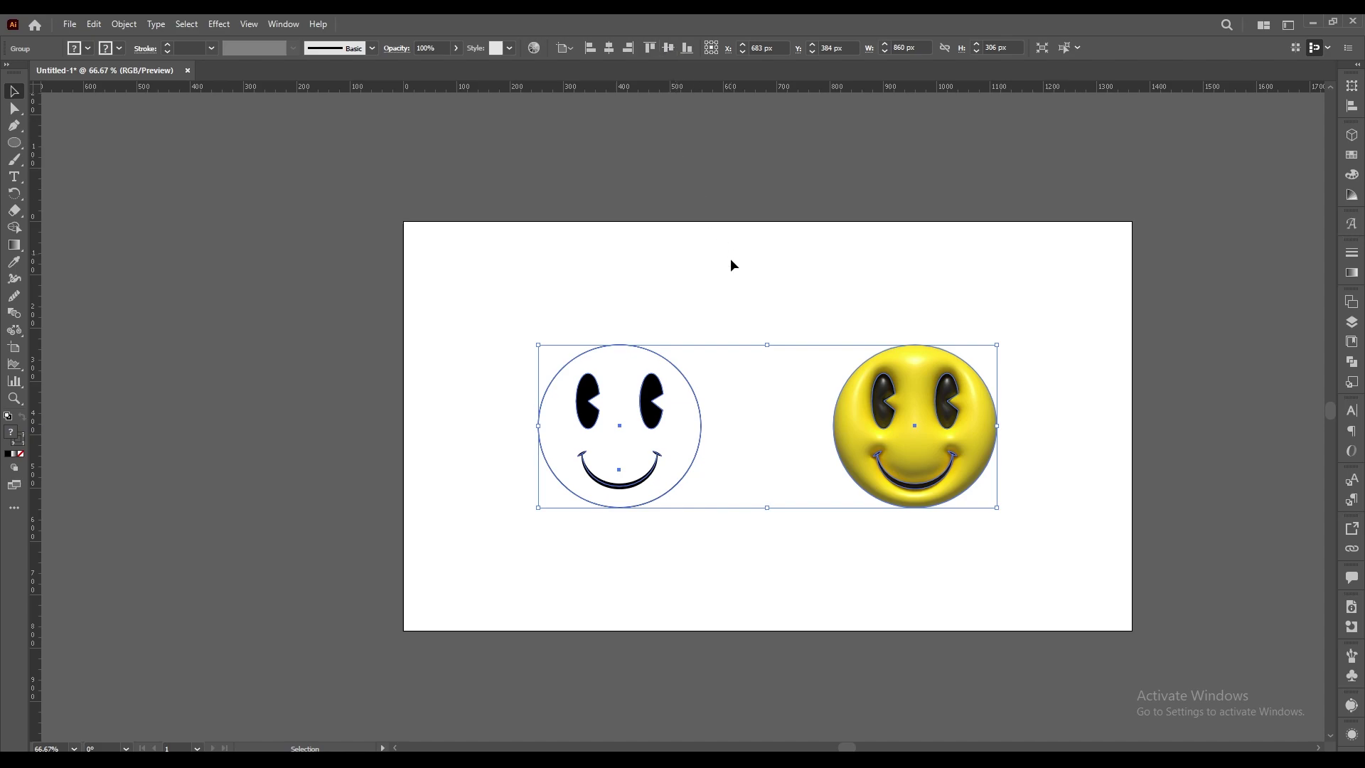
{"action": "left_click_drag", "start_coordinate": [799, 293], "coordinate": [728, 279]}
{"action": "left_click", "coordinate": [707, 269]}
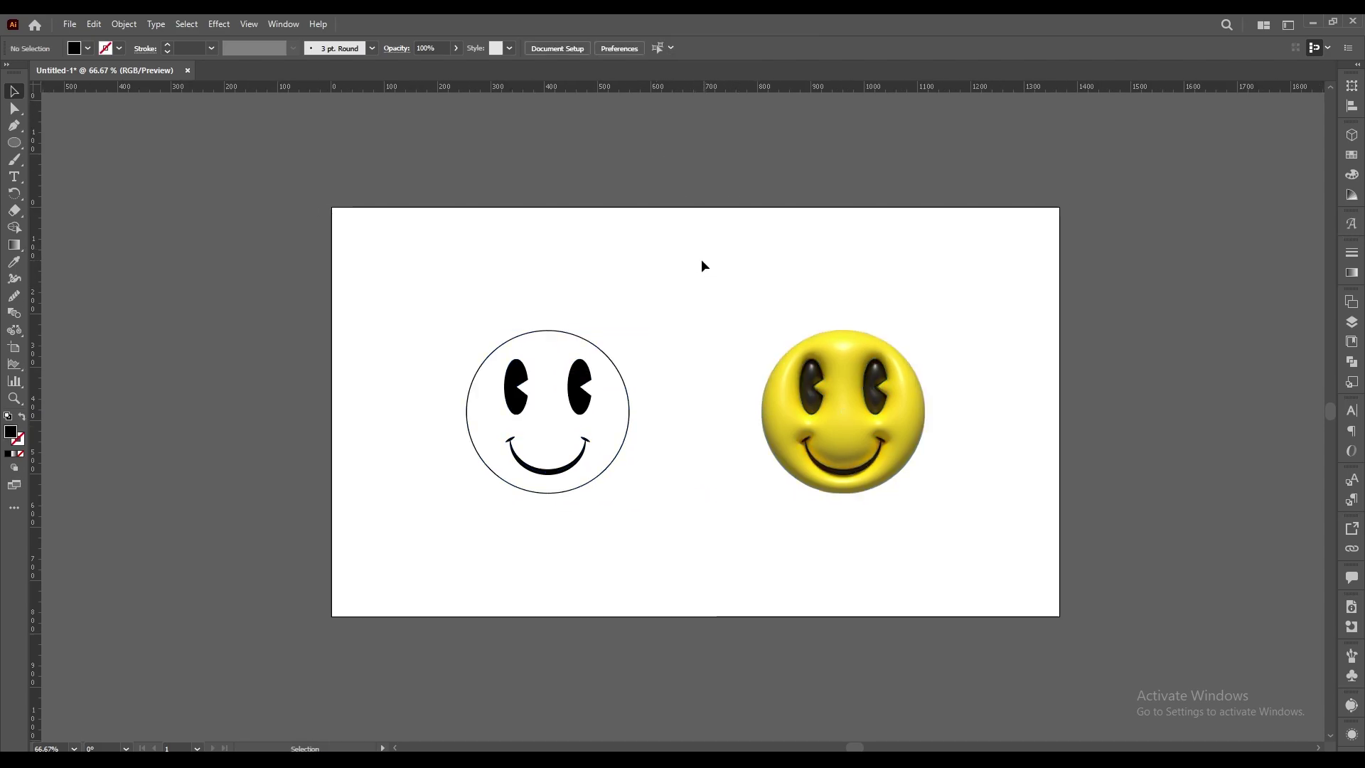
Draw an artboard-sized light blue (C60 M4) rectangle and send it behind the smileys.
{"action": "key", "text": "m"}
{"action": "mouse_move", "coordinate": [332, 208]}
{"action": "left_mouse_down"}
{"action": "mouse_move", "coordinate": [458, 324]}
{"action": "mouse_move", "coordinate": [1062, 616]}
{"action": "left_mouse_up"}
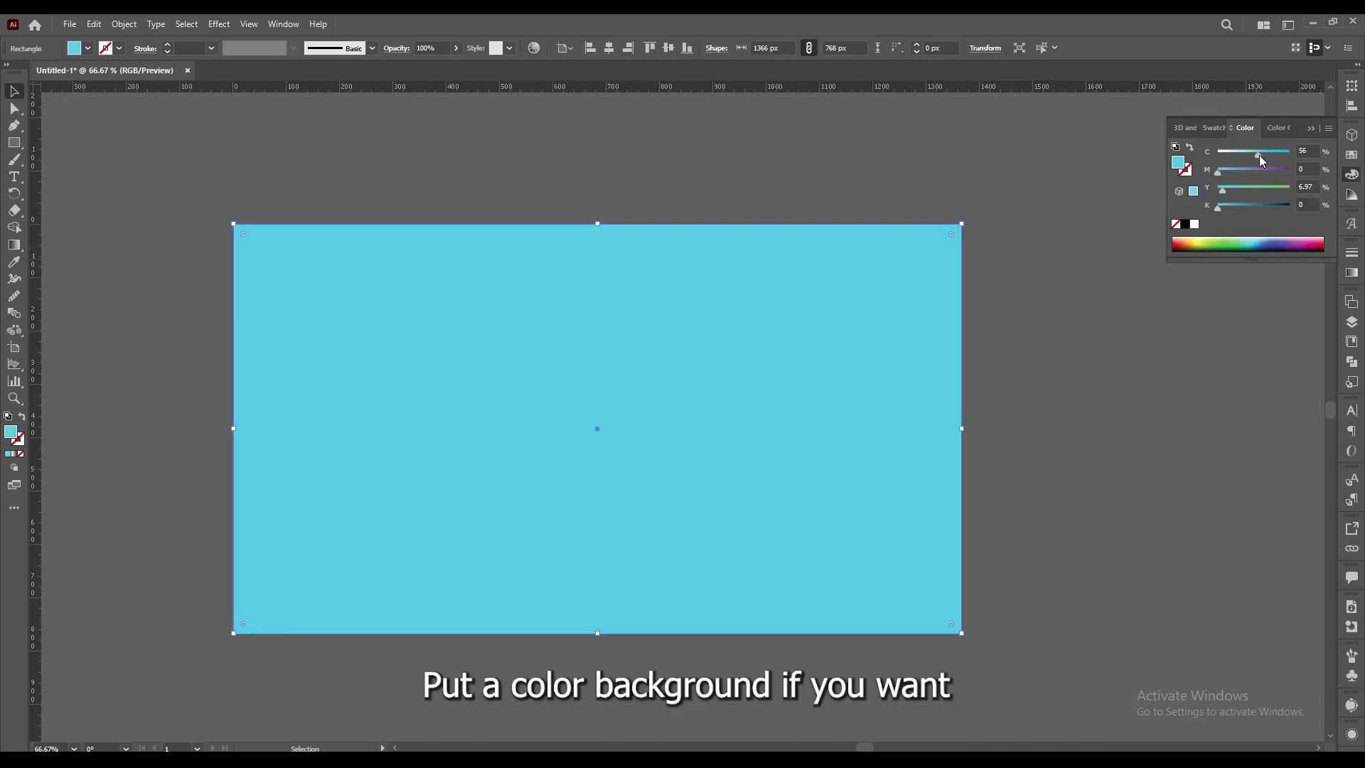
{"action": "left_click_drag", "start_coordinate": [1259, 155], "coordinate": [1221, 172]}
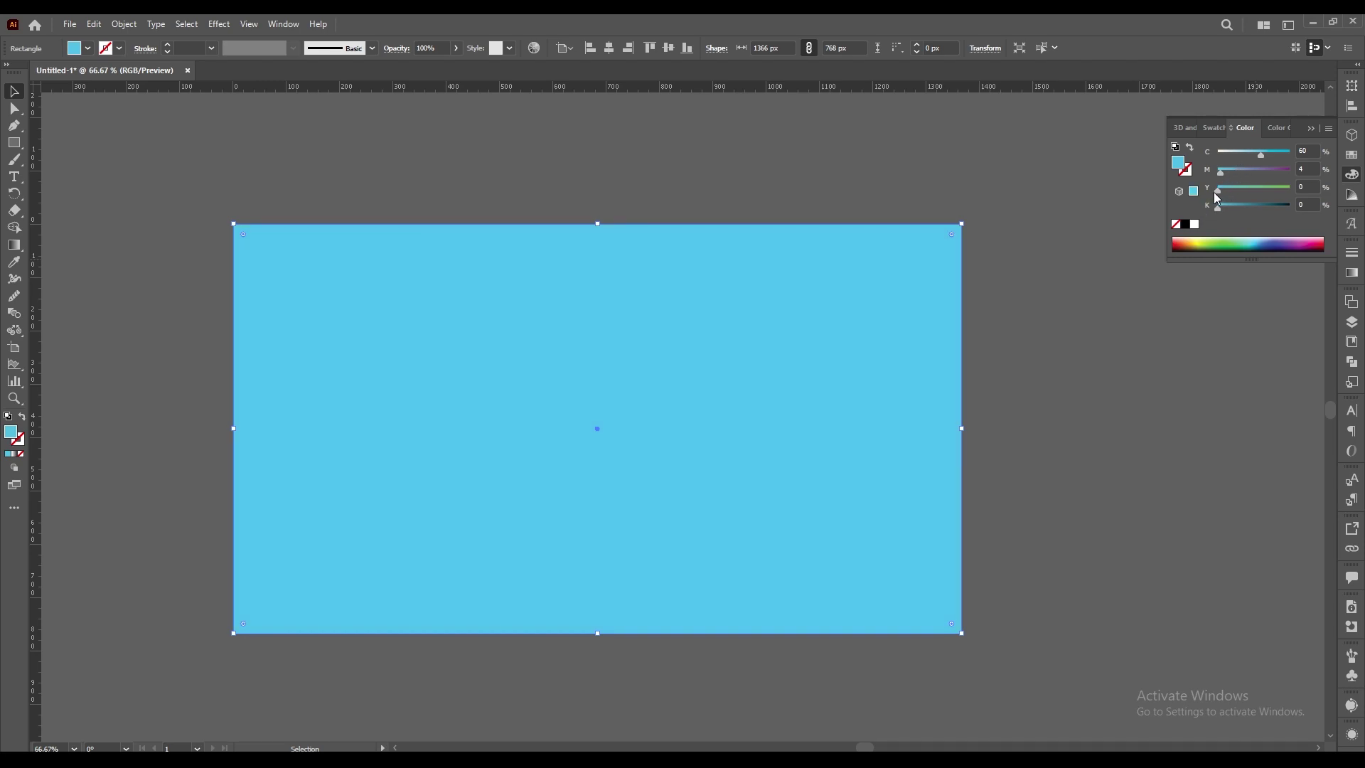
{"action": "key", "text": "ctrl+shift+b"}
{"action": "scroll", "coordinate": [539, 352], "scroll_direction": "up", "scroll_amount": 1}
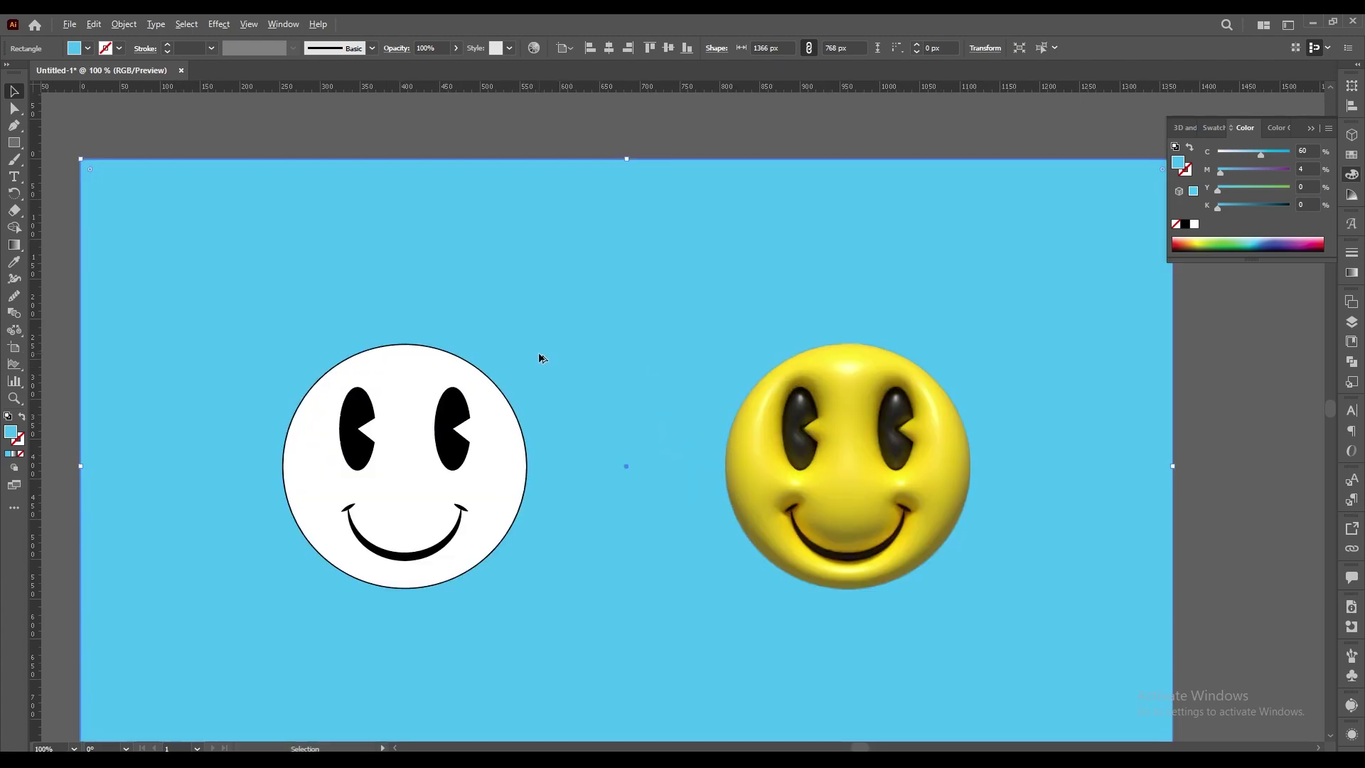
Scale the grouped smileys up proportionally to fill more of the blue background.
{"action": "key", "text": "ctrl+shift+a"}
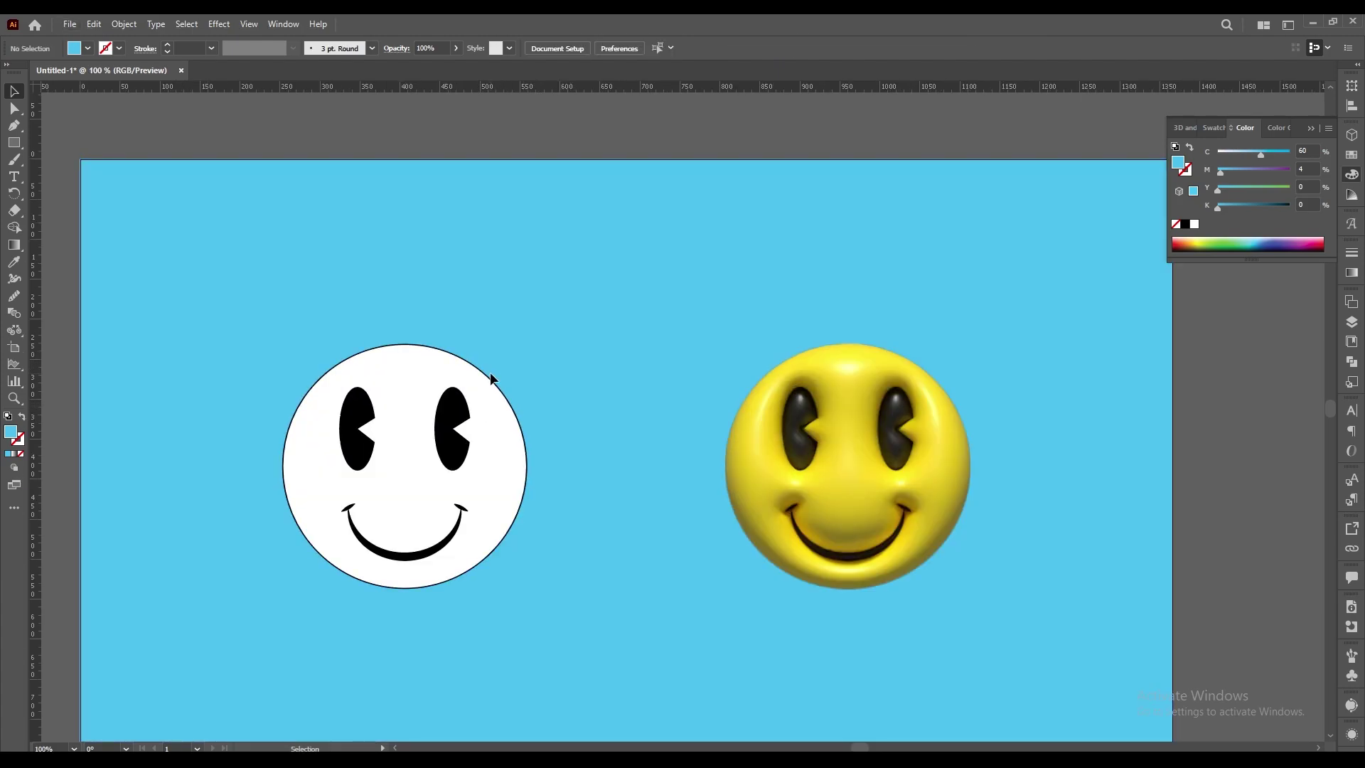
{"action": "left_click", "coordinate": [471, 405]}
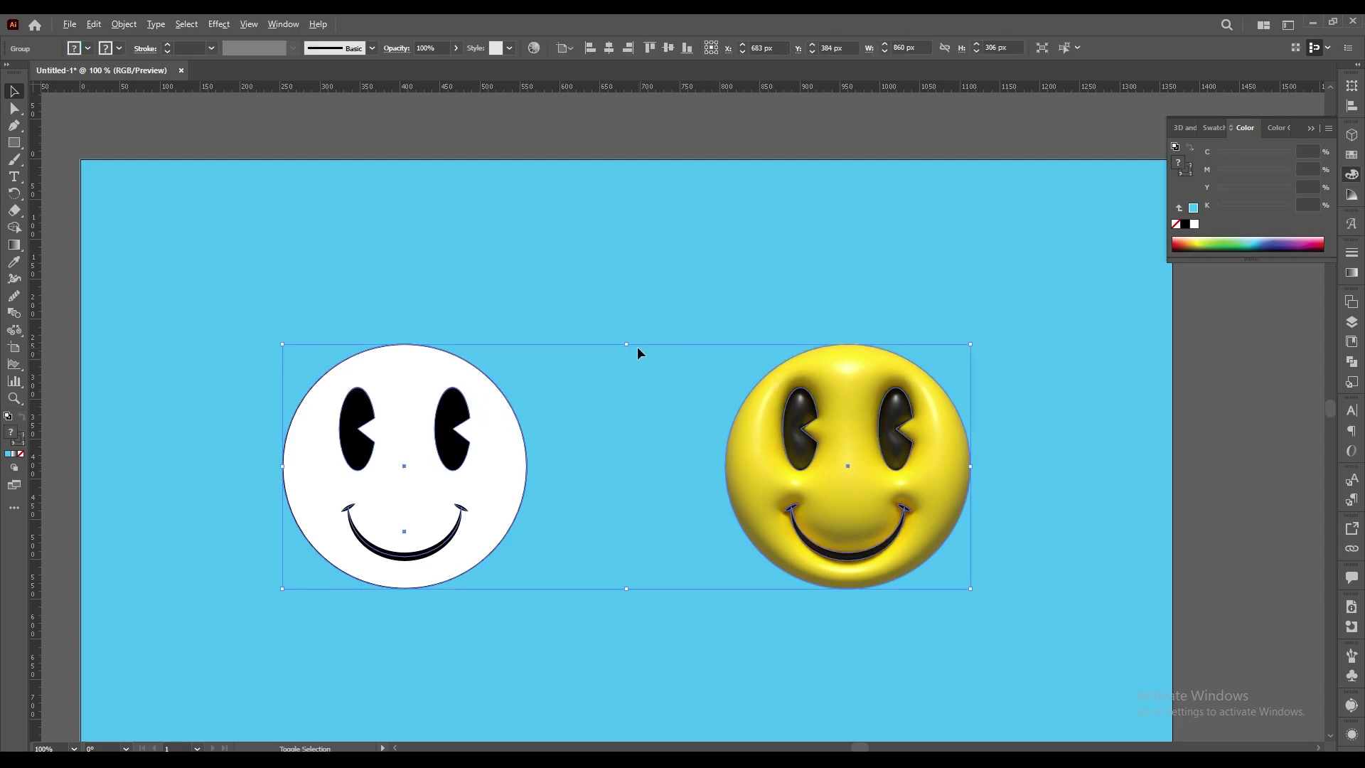
{"action": "left_click_drag", "start_coordinate": [626, 345], "coordinate": [627, 300]}
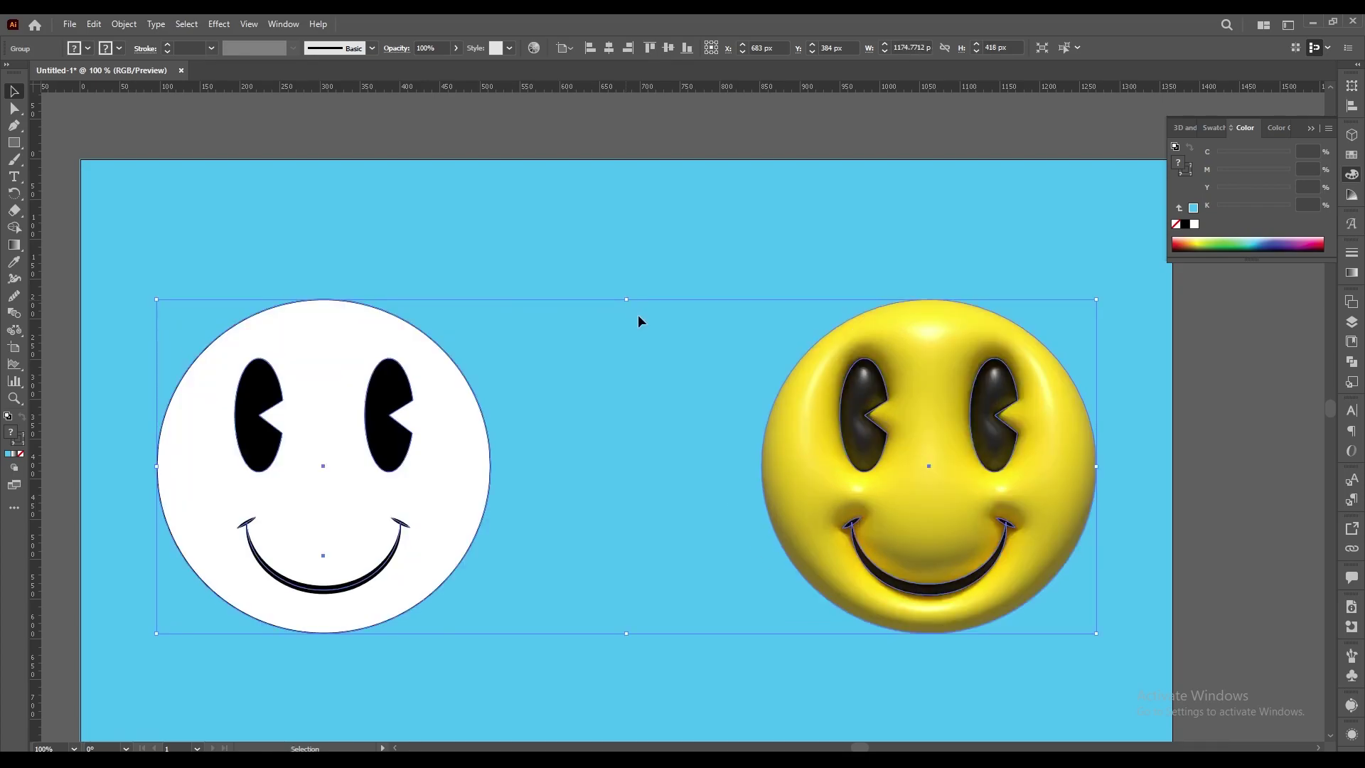
{"action": "left_click", "coordinate": [748, 158]}
{"action": "scroll", "coordinate": [816, 453], "scroll_direction": "down", "scroll_amount": 1}
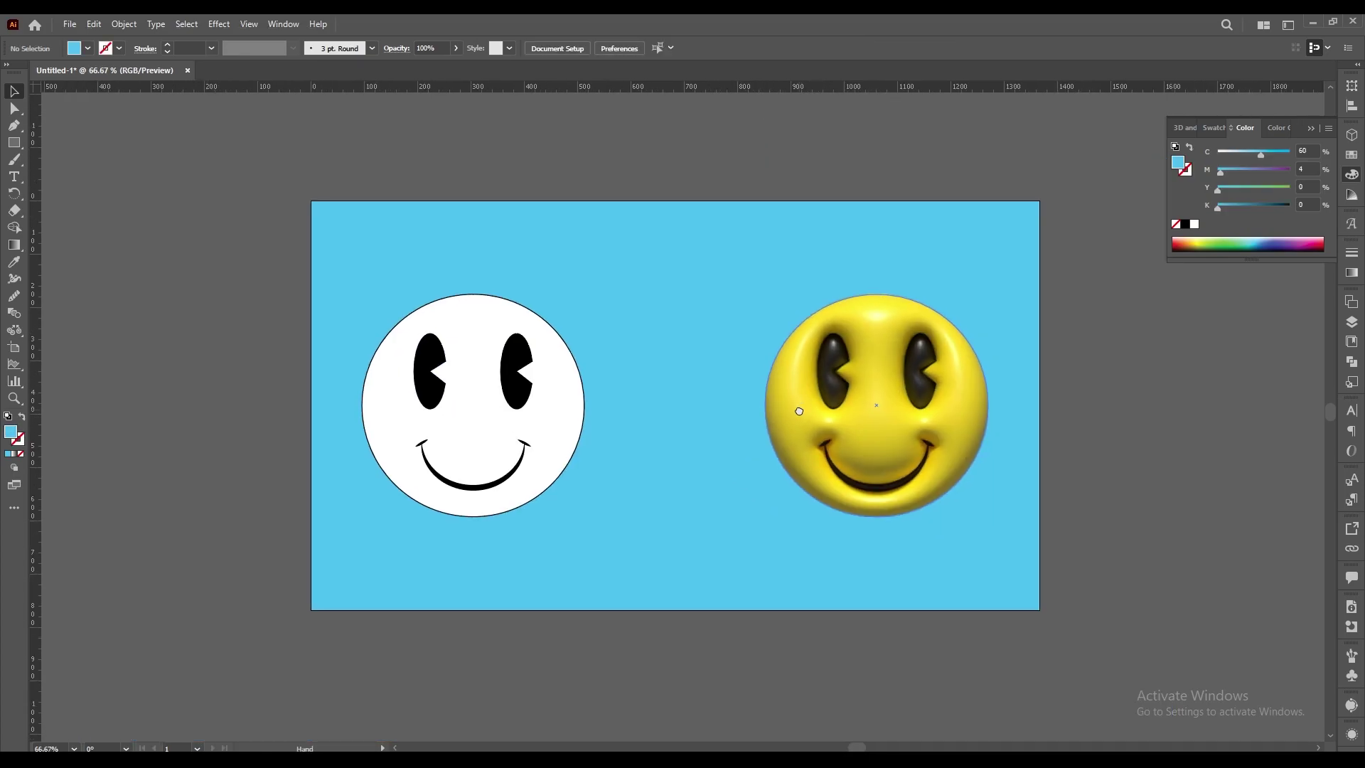
{"action": "scroll", "coordinate": [799, 403], "scroll_direction": "up", "scroll_amount": 2}
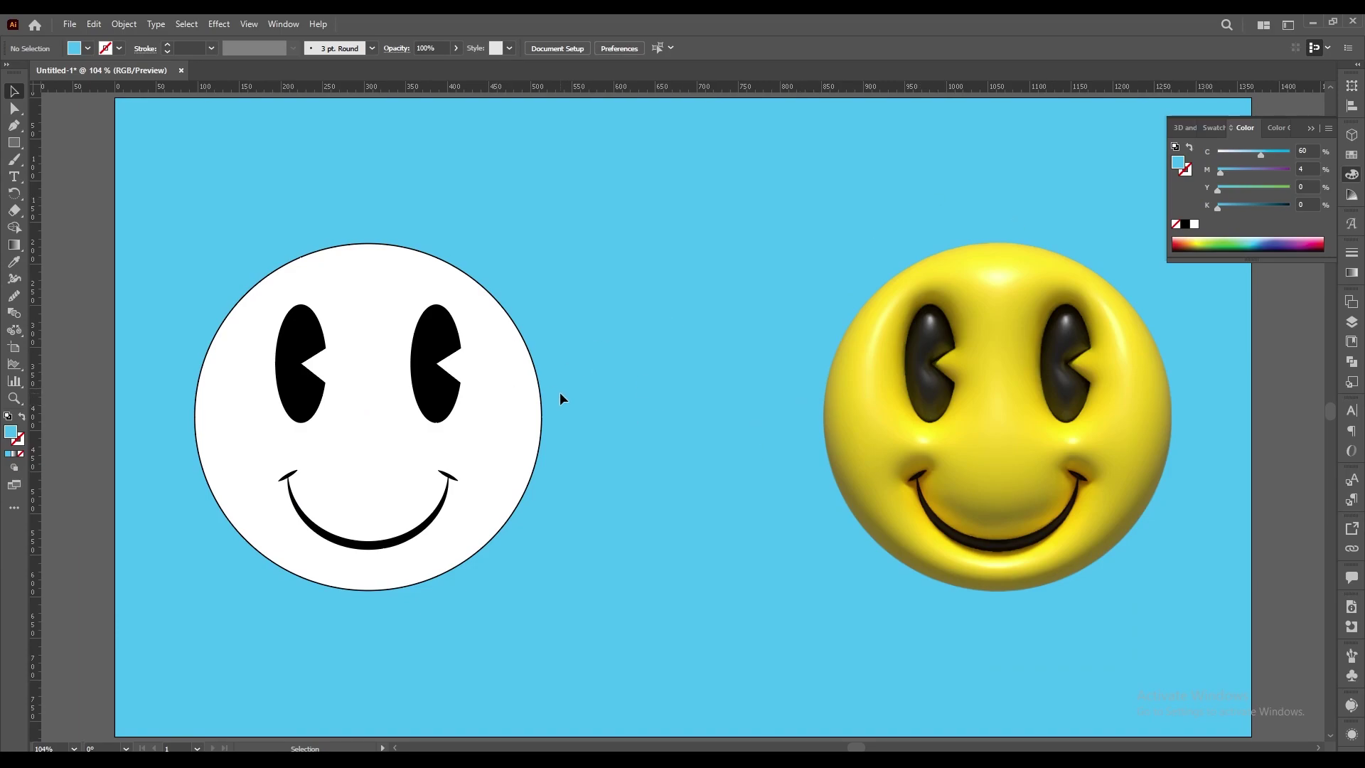